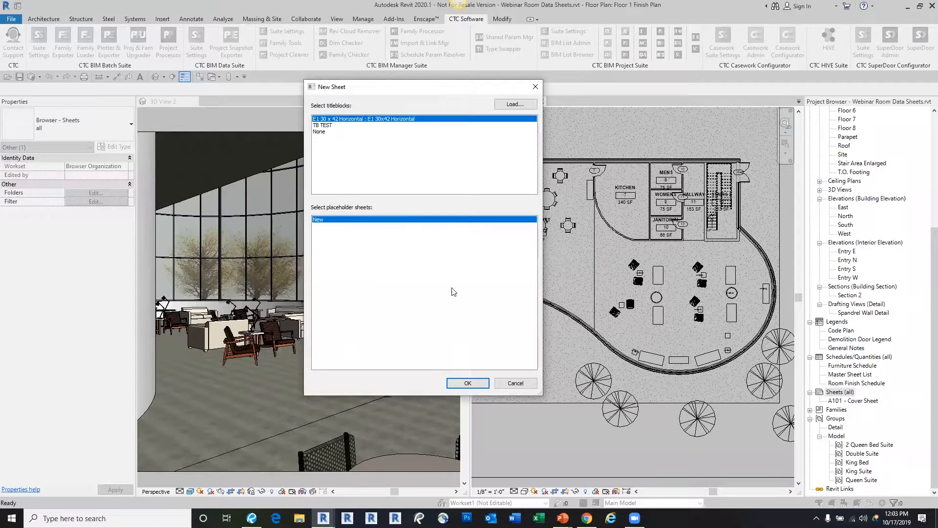
Create a new sheet using the E1 30 x 42 Horizontal titleblock.
left_click(468, 384)
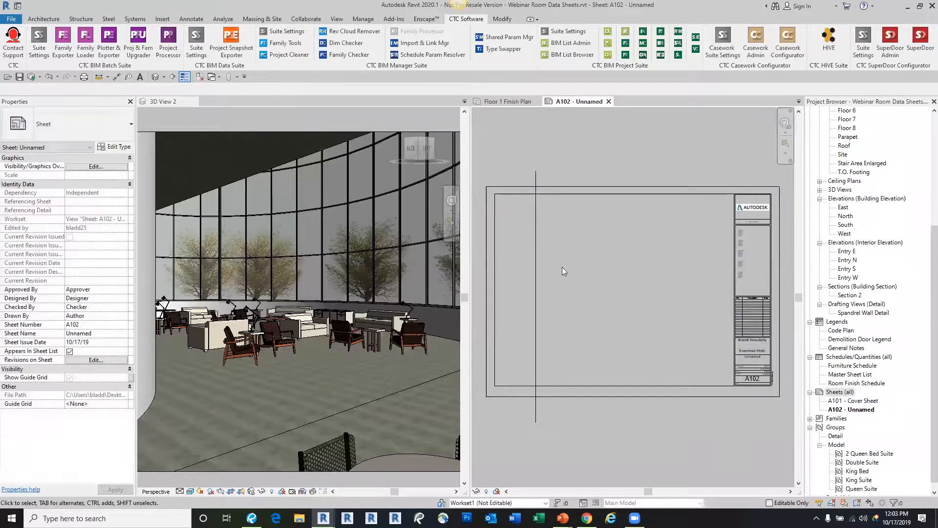
left_click(537, 216)
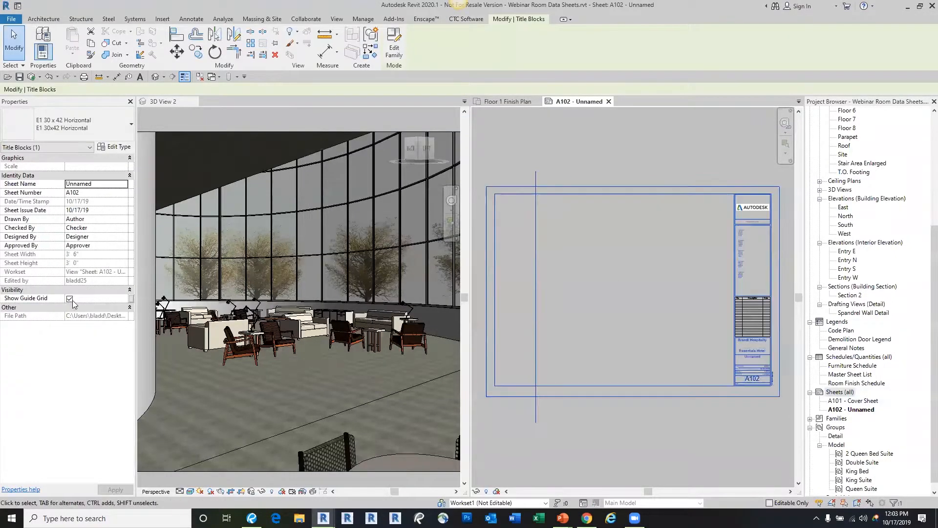
left_click(598, 420)
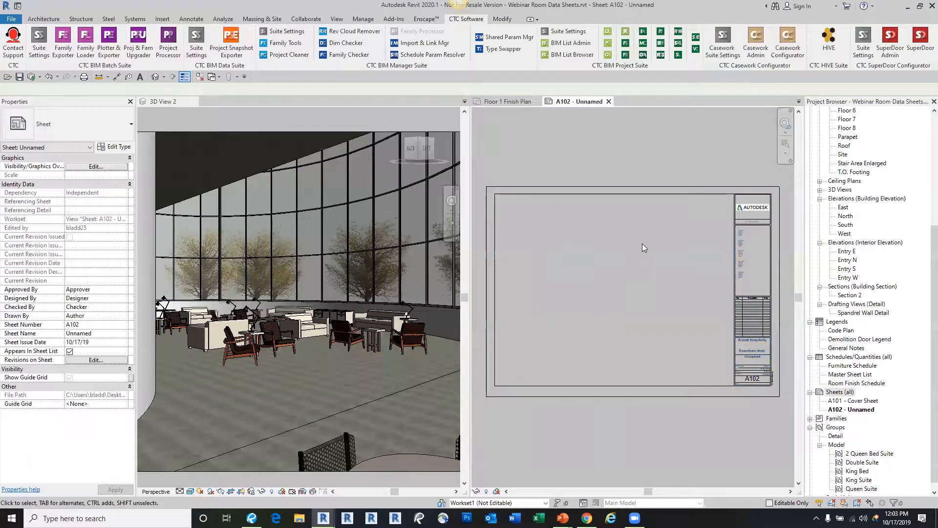
Duplicate the Floor 3 floor plan view without detailing.
scroll(829, 175, "up", 6)
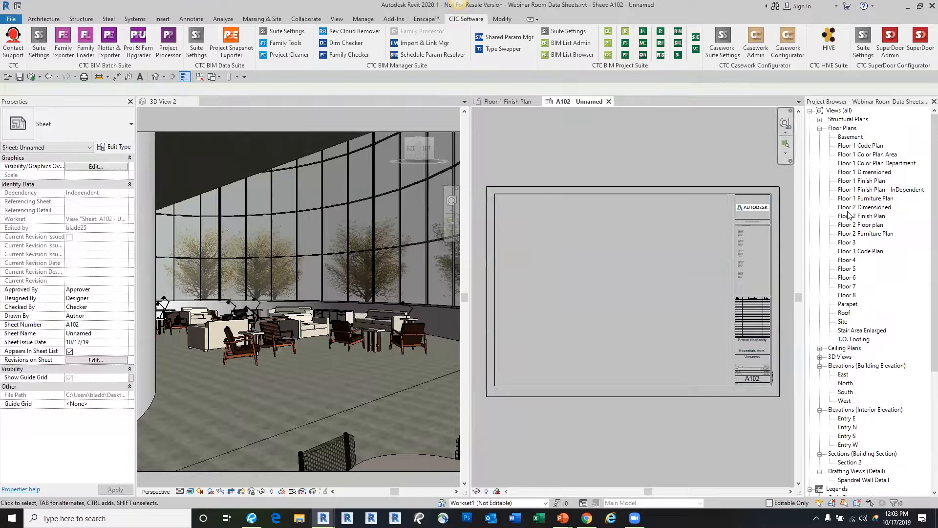
left_click(853, 242)
right_click(848, 243)
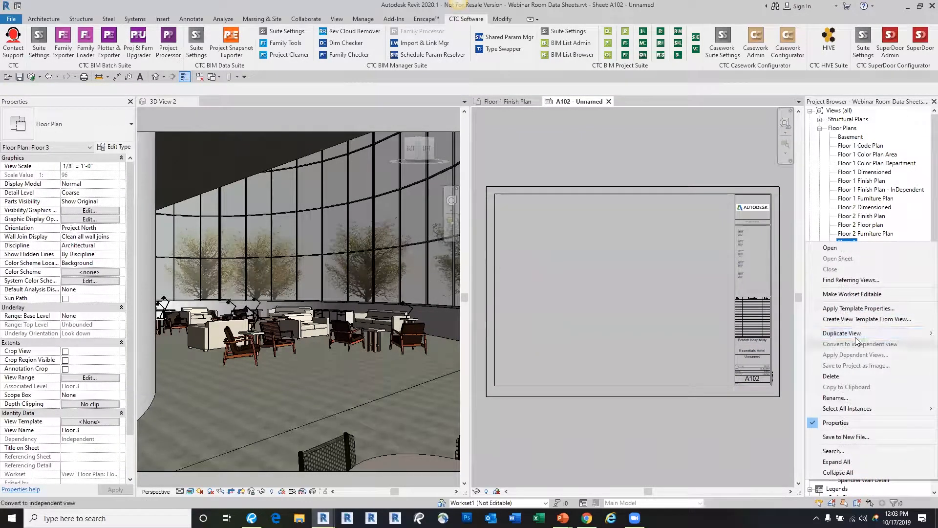
mouse_move(848, 335)
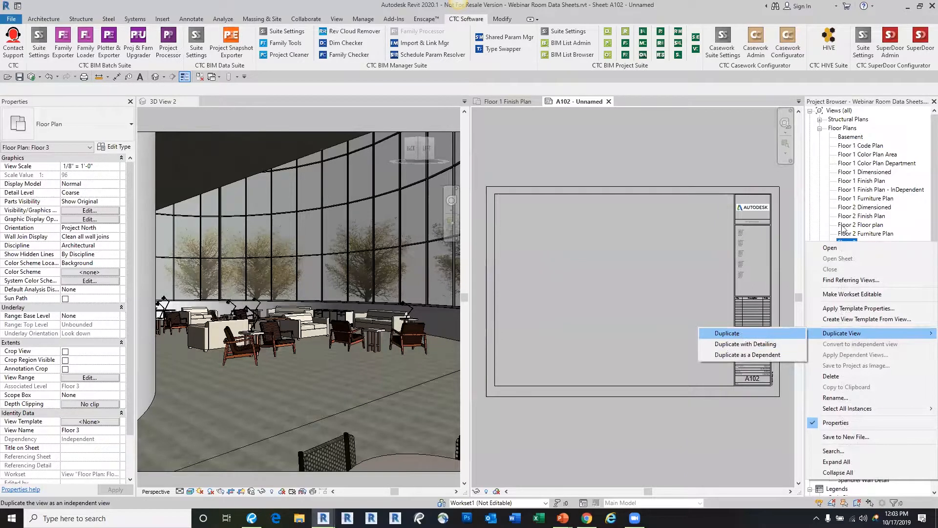
Rename the duplicated Floor 3 plan view as Floor 3 Dimensioned.
left_click(854, 261)
right_click(855, 260)
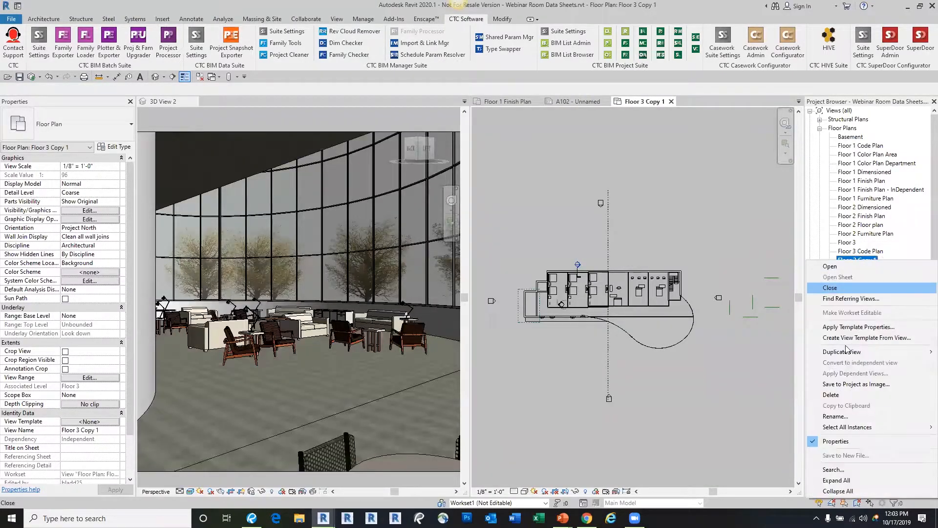
left_click(840, 416)
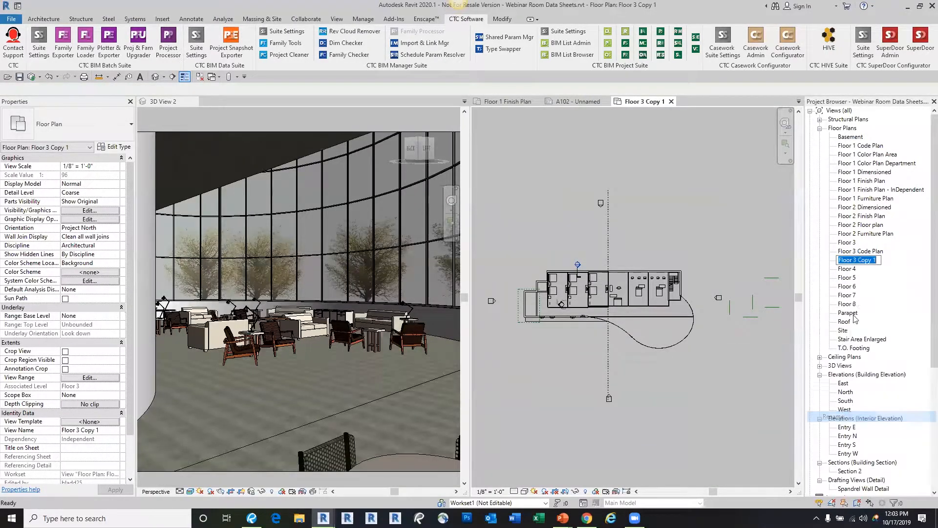
left_click_drag(861, 261, 873, 262)
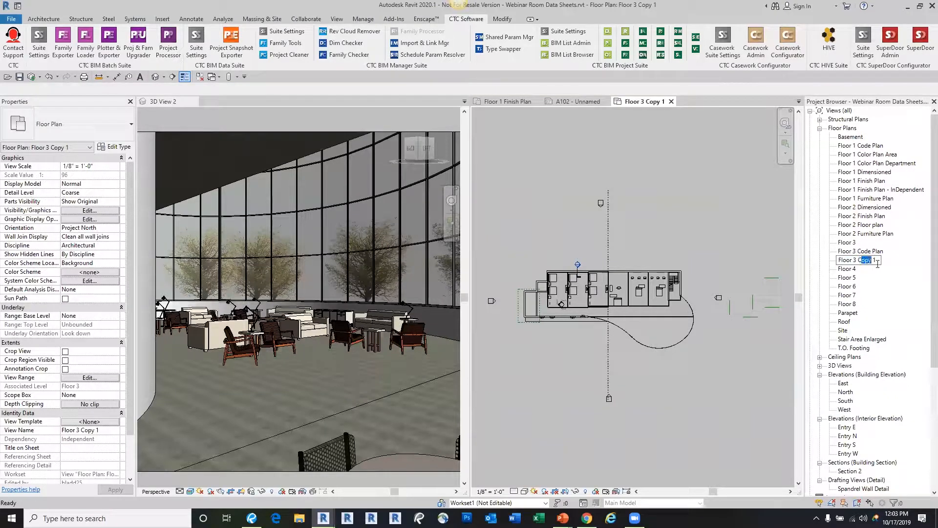
type("Dimensioned")
left_click(741, 215)
scroll(850, 289, "down", 3)
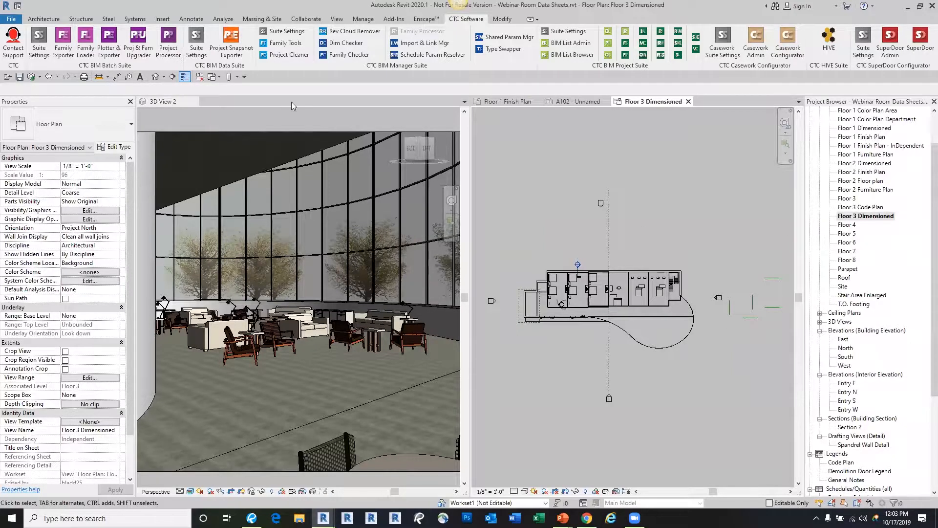
left_click(164, 76)
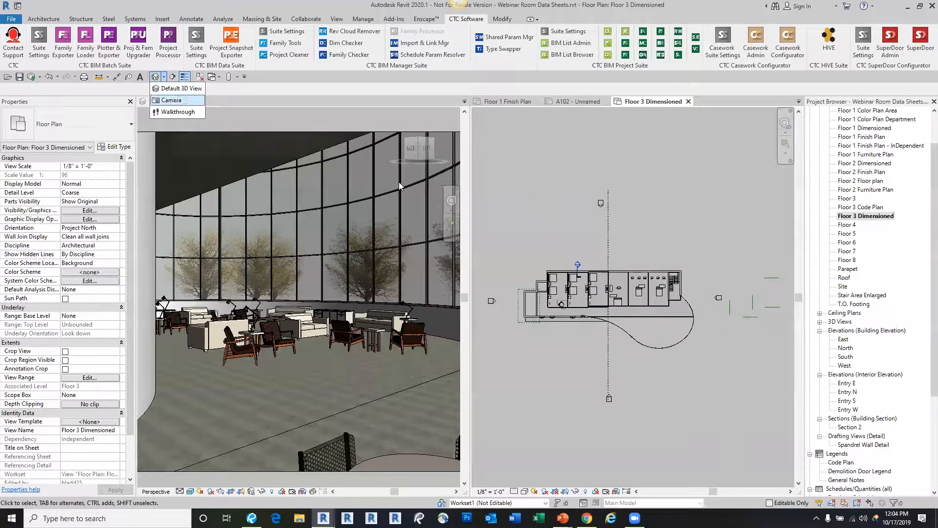
scroll(619, 299, "up", 5)
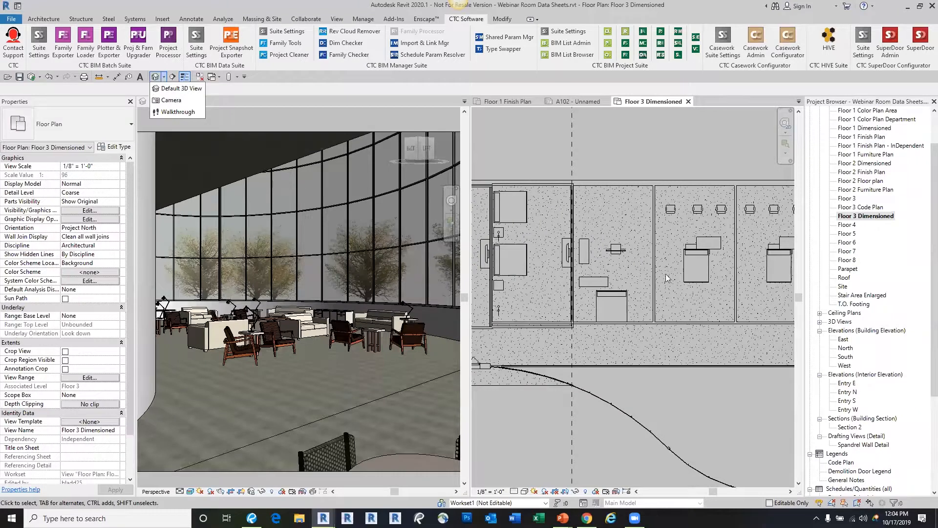
scroll(622, 252, "up", 1)
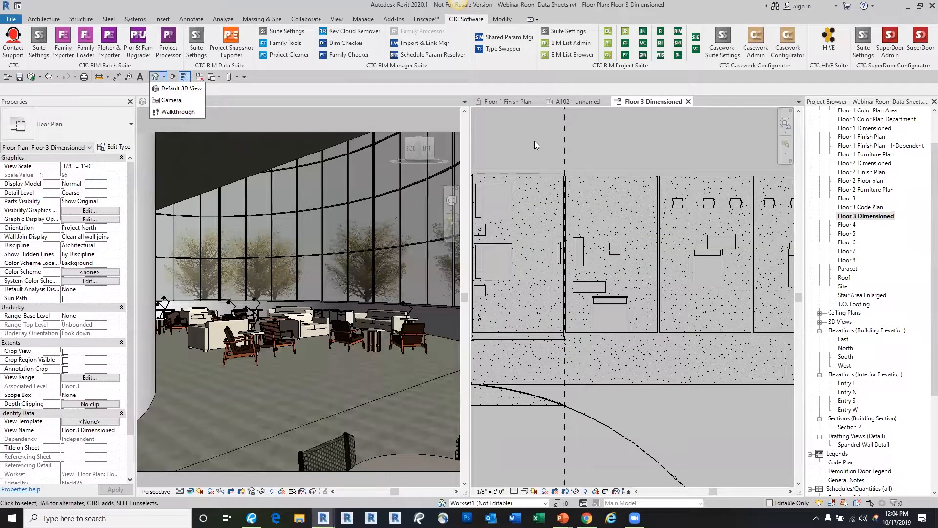
left_click(555, 155)
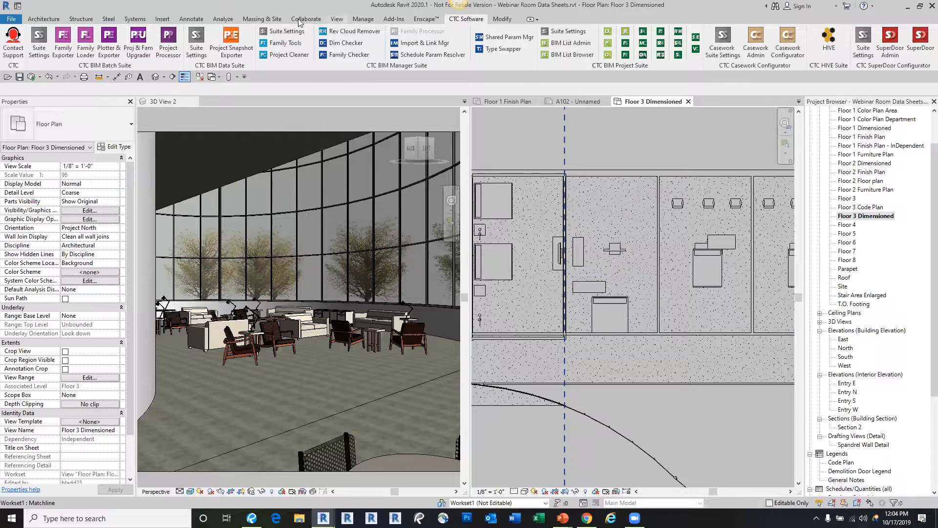
left_click(39, 18)
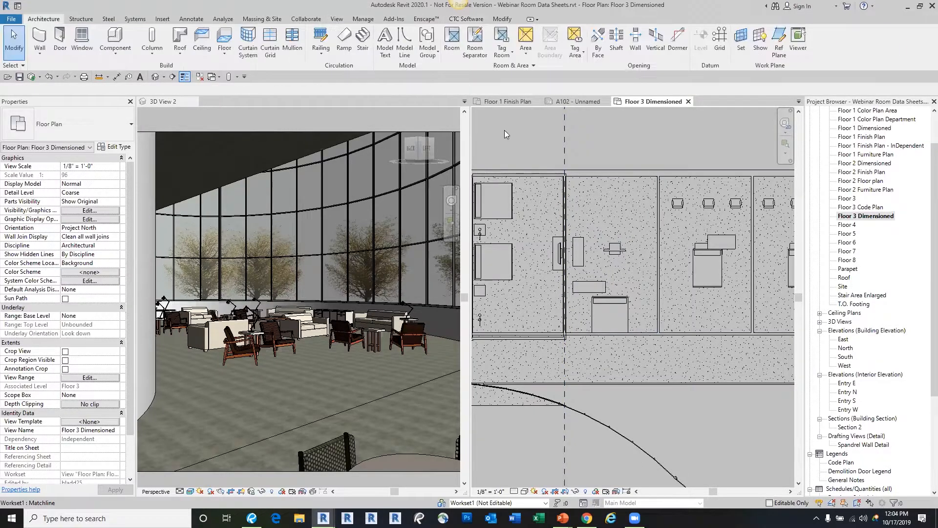
left_click(544, 67)
left_click(452, 41)
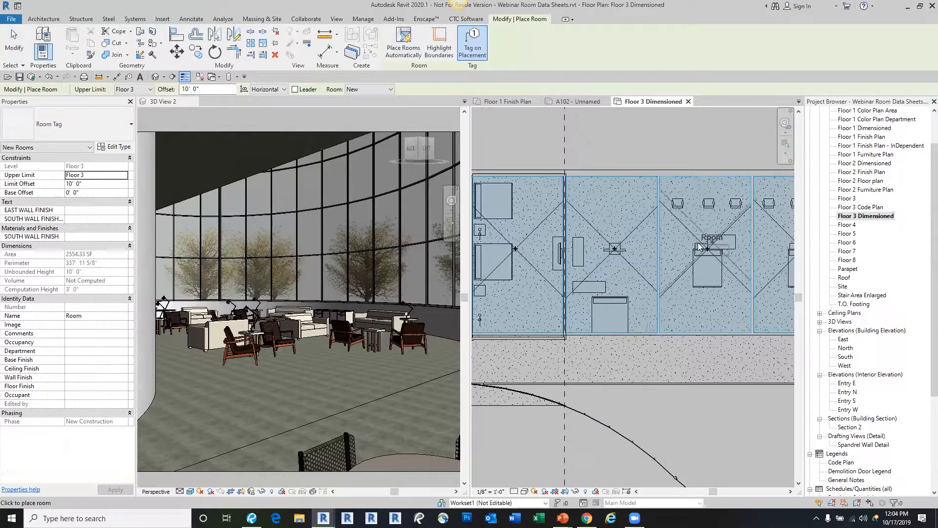
key("Escape")
Place an Interior Elevation marker in the middle of the room just east of the matchline on the Floor 3 Dimensioned plan.
mouse_move(679, 144)
middle_mouse_down()
mouse_move(710, 133)
mouse_move(683, 150)
middle_mouse_up()
scroll(623, 135, "down", 2)
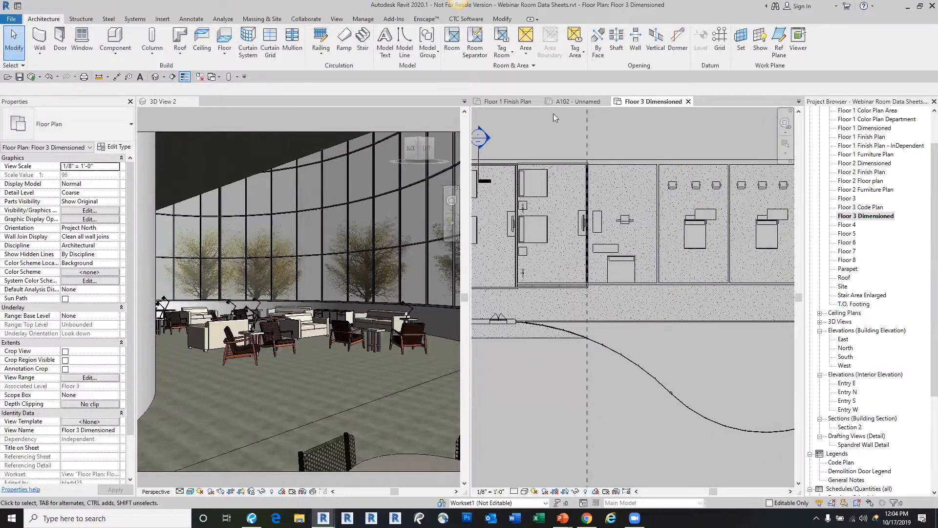
left_click(337, 20)
left_click(409, 53)
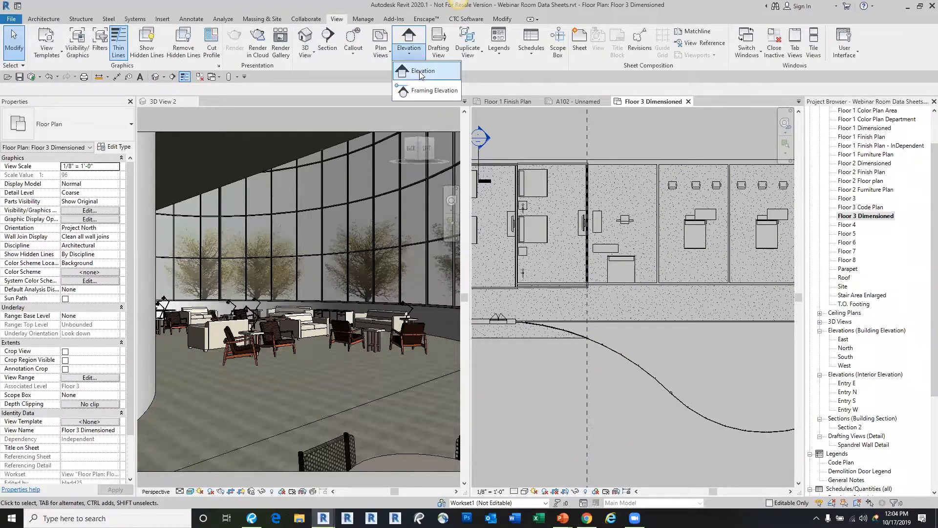
left_click(421, 71)
left_click(68, 125)
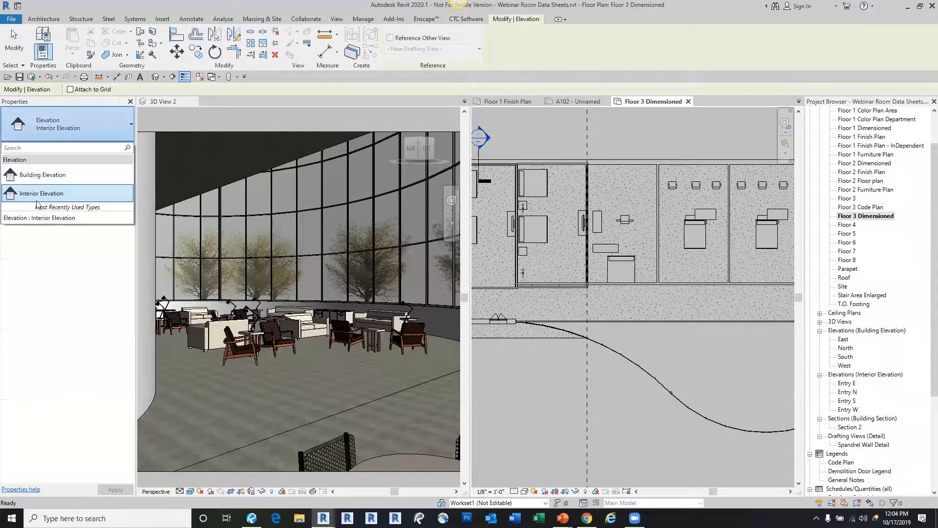
left_click(90, 193)
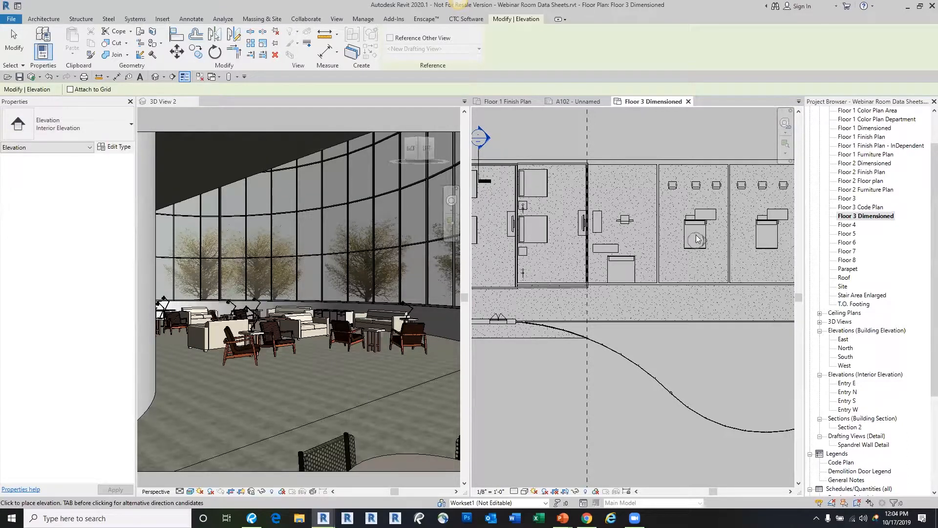
left_click(627, 222)
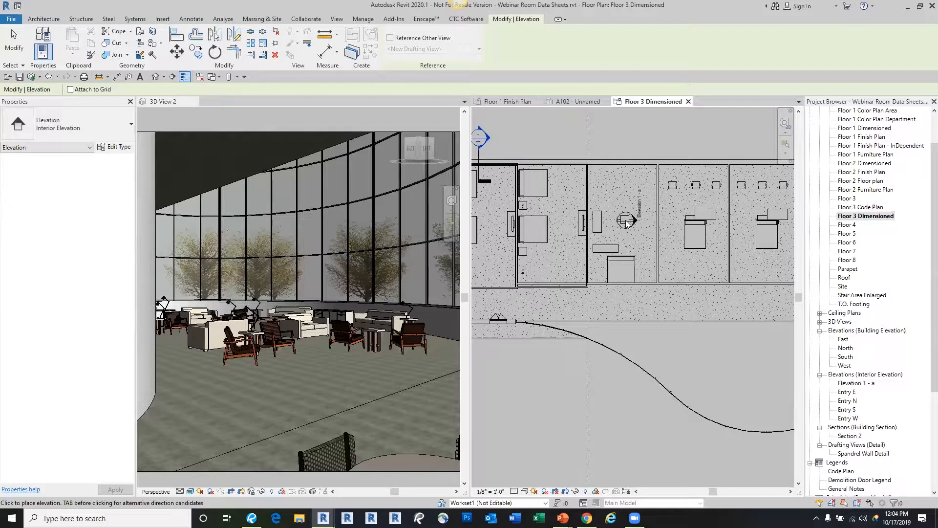
key("Escape")
key("Escape")
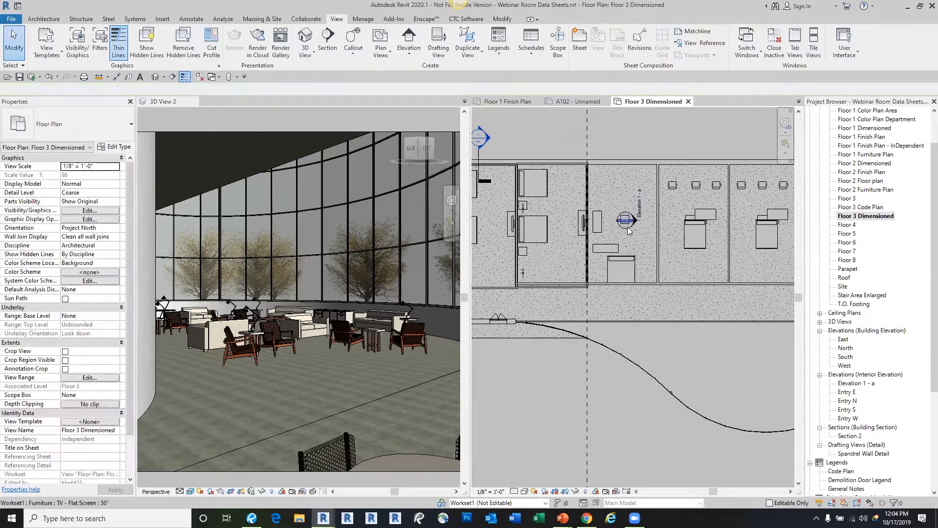
Enable the remaining three view directions on the new interior elevation marker so all four room walls have elevations.
left_click(631, 226)
scroll(636, 225, "up", 2)
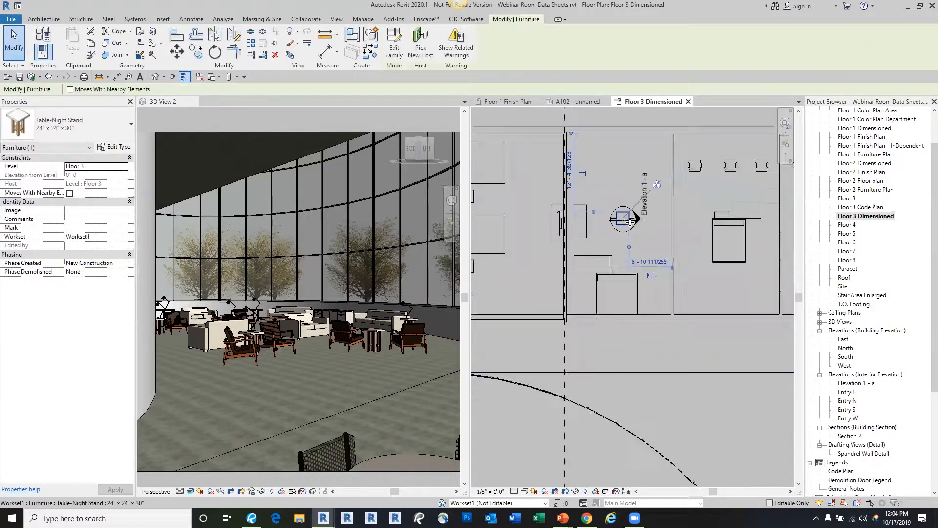
left_click(636, 218)
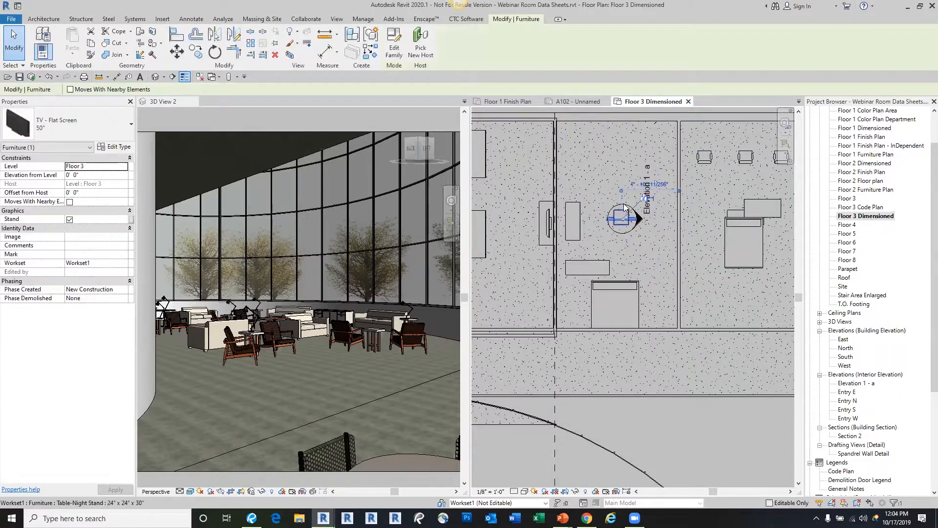
left_click(623, 201)
left_click(621, 184)
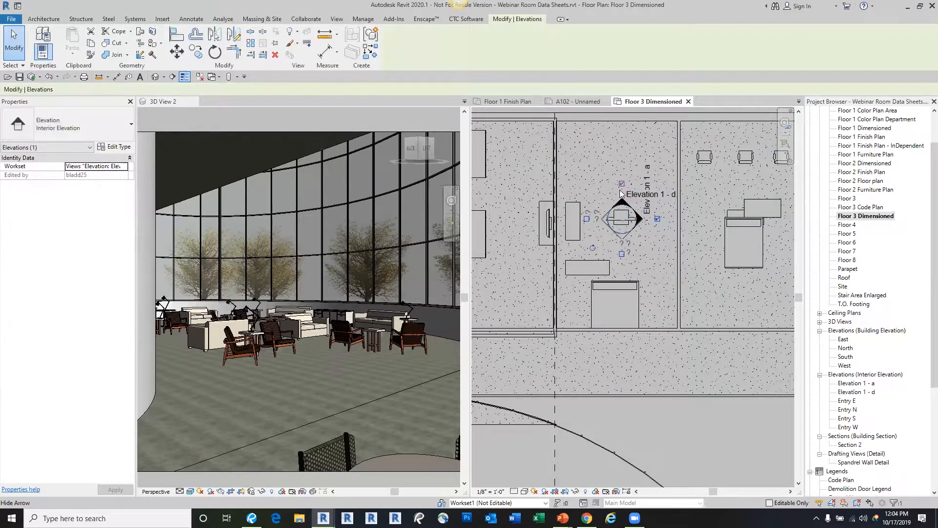
left_click(587, 218)
left_click(622, 253)
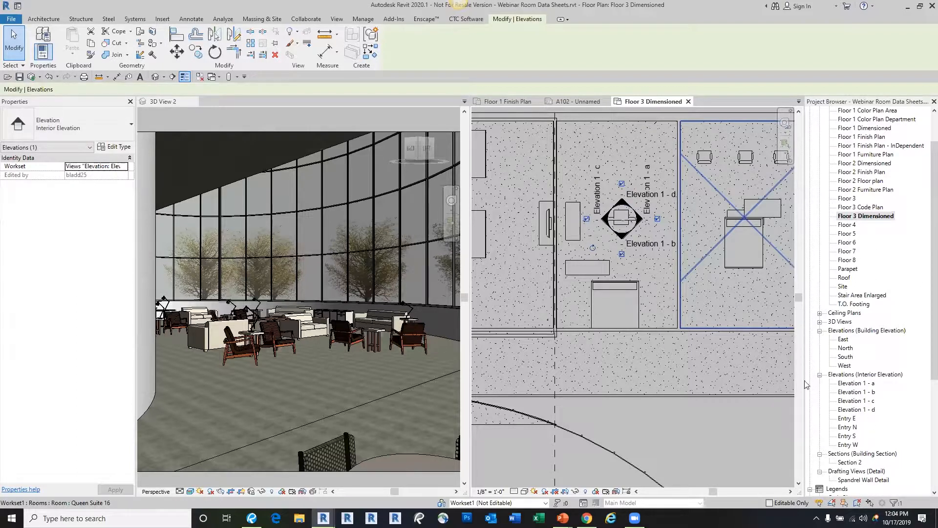
scroll(641, 226, "down", 4)
scroll(656, 179, "down", 3)
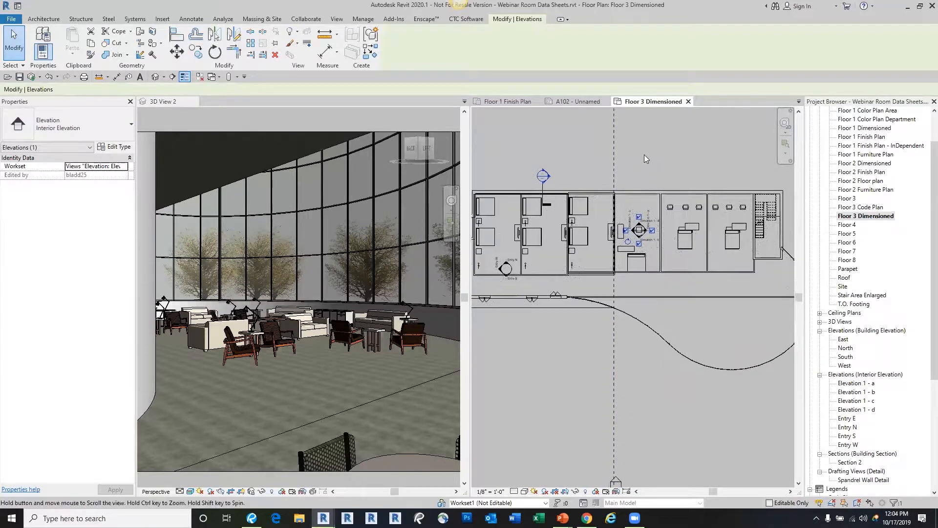
scroll(839, 458, "down", 4)
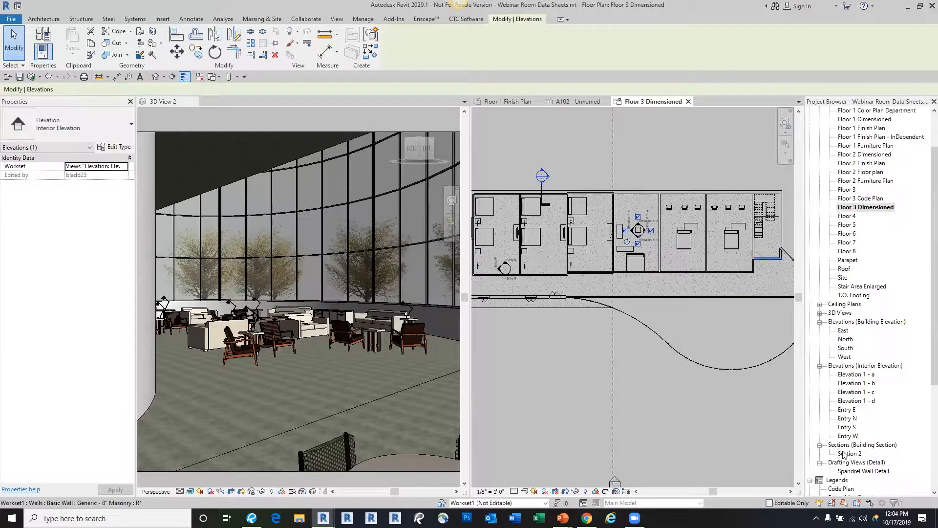
right_click(836, 429)
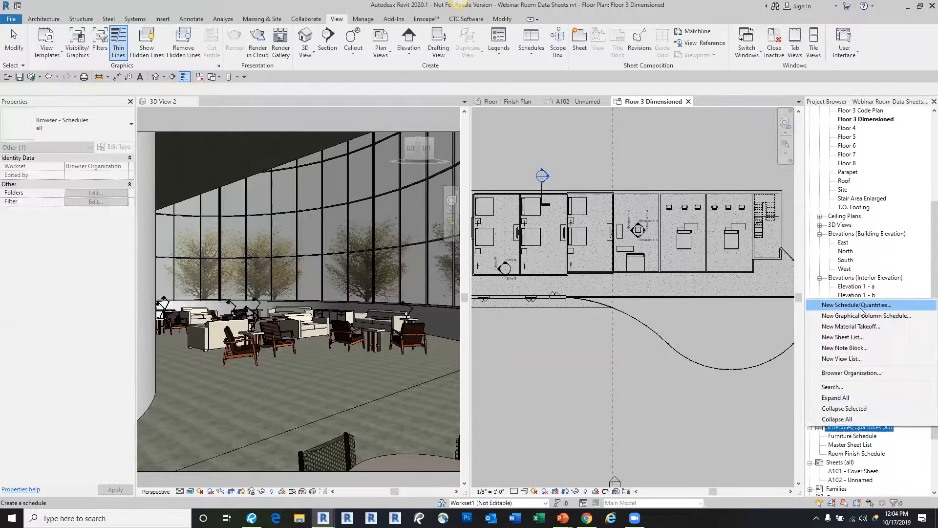
left_click(638, 229)
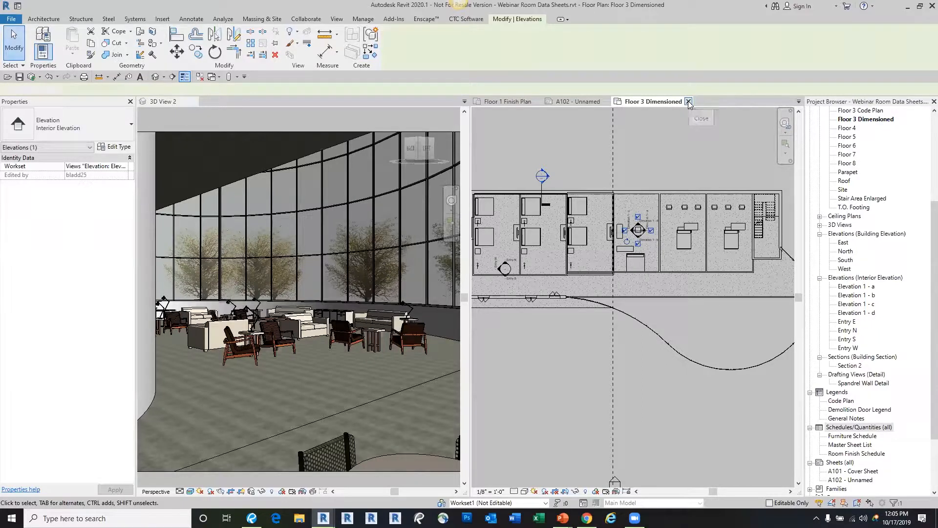
Close the Floor 3 Dimensioned plan and place Elevation 1 - a near the upper-left corner of sheet A102.
left_click(689, 101)
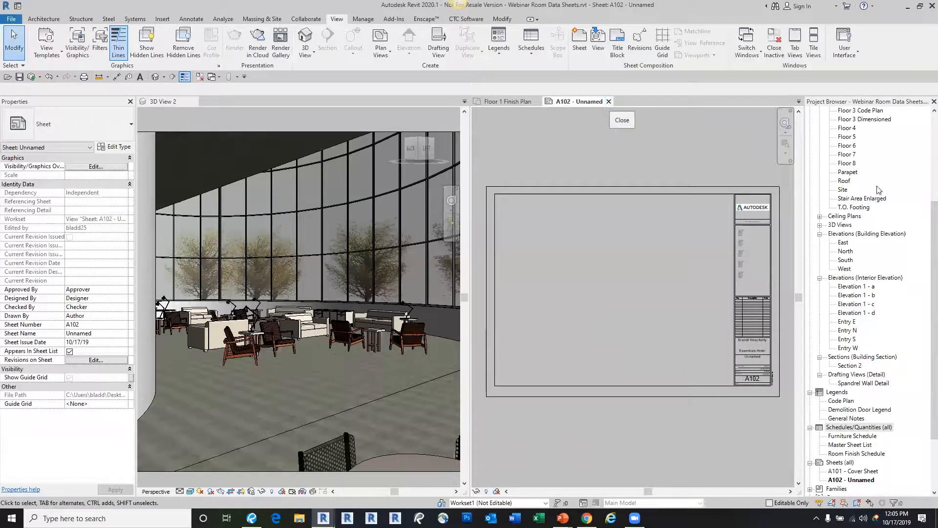
scroll(864, 363, "down", 2)
left_click(862, 234)
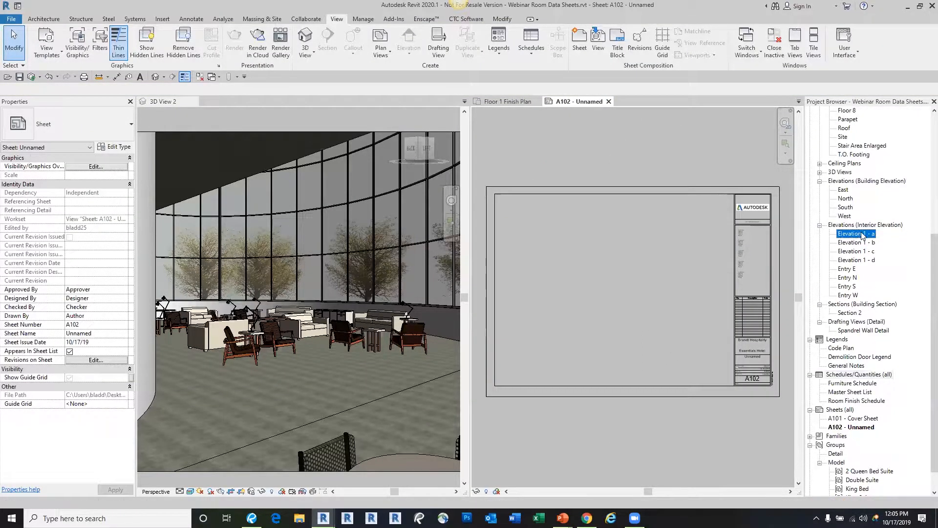
left_click_drag(862, 233, 636, 239)
left_click_drag(556, 233, 532, 233)
left_click(532, 233)
Place Elevation 1 - b and Elevation 1 - c on sheet A102, stacked in a column beneath Elevation 1 - a.
left_click(857, 242)
left_click_drag(861, 247, 542, 277)
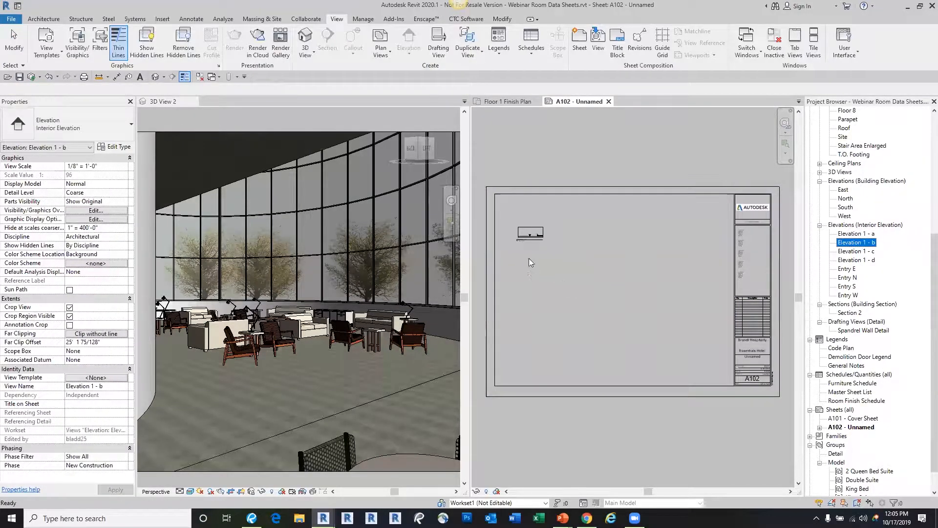
left_click(529, 258)
left_click(860, 252)
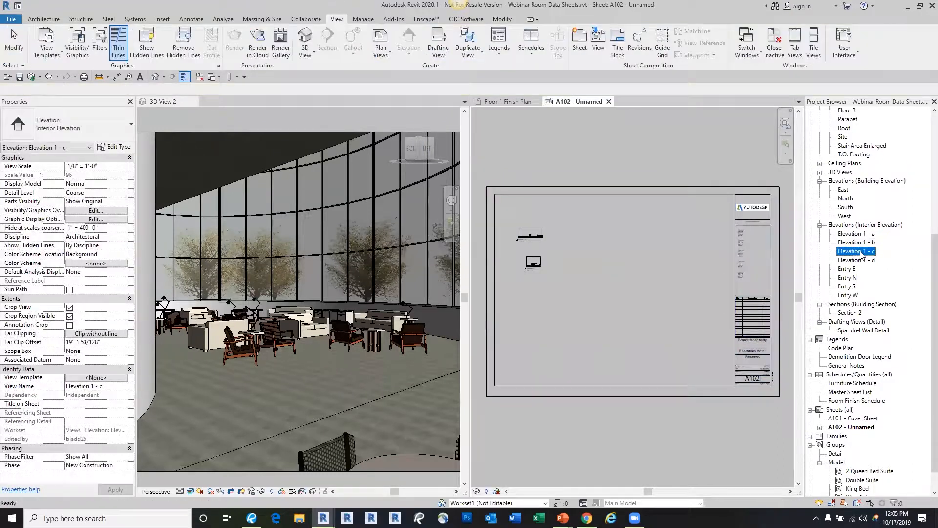
left_click(533, 294)
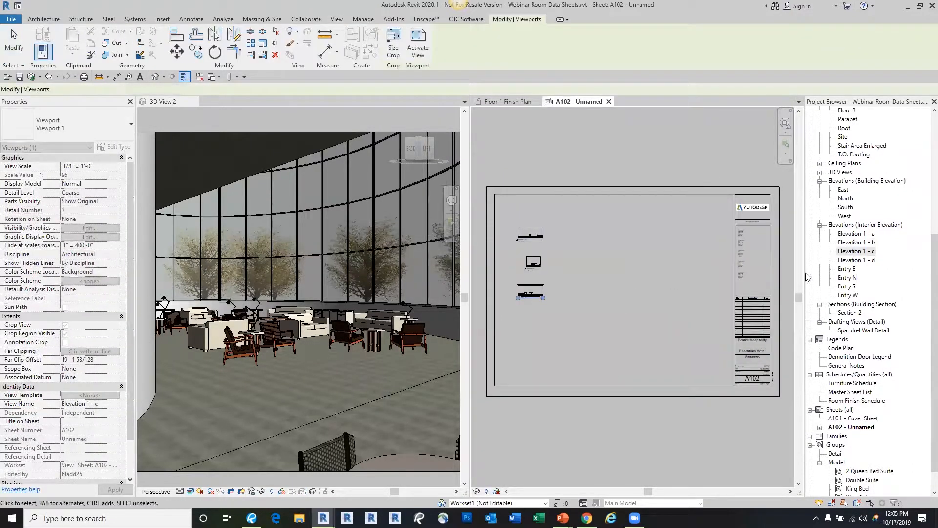
Place Elevation 1 - d on sheet A102 beneath Elevation 1 - c to complete the column of interior elevations.
left_click(863, 261)
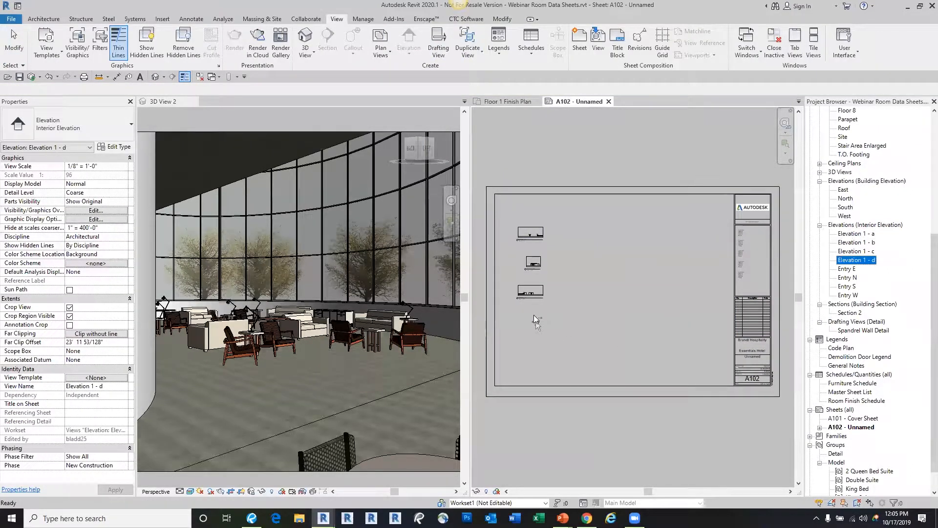
left_click(534, 318)
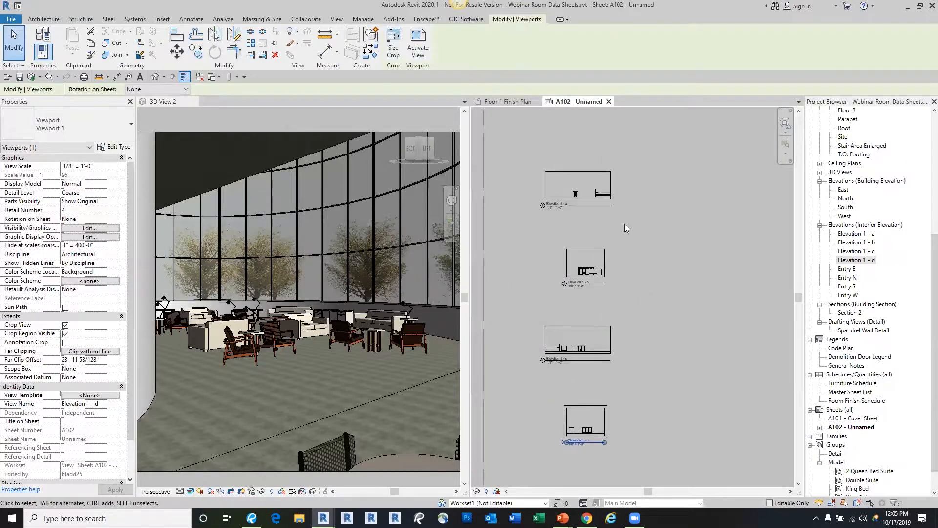
scroll(614, 213, "down", 2)
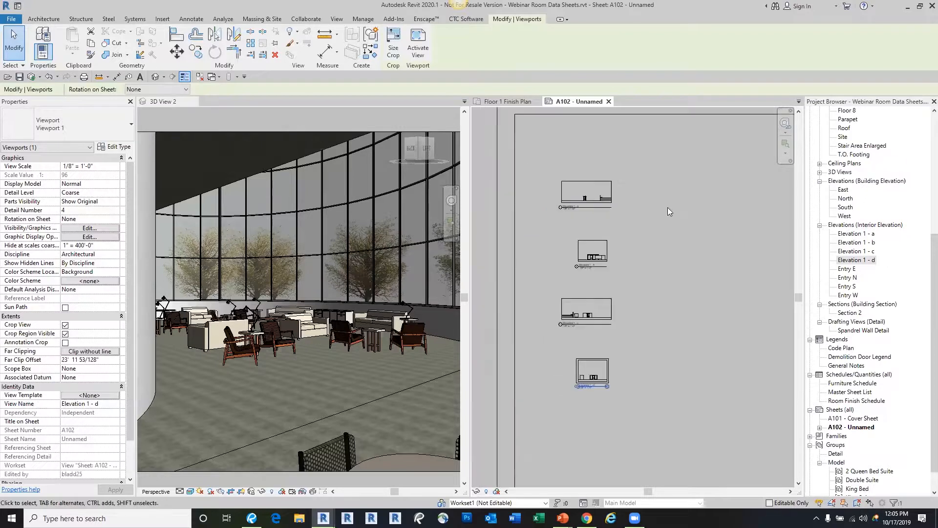
Move the four elevations into a column beside the title block on sheet A102, ordered b, a, d, c from the upper end.
scroll(669, 211, "down", 2)
left_click(536, 202)
left_click_drag(536, 201, 717, 250)
left_click_drag(523, 224, 716, 168)
left_click(539, 267)
left_click_drag(711, 324, 717, 343)
left_click_drag(527, 309, 711, 304)
Examine the detail numbers and view titles of the rearranged elevation viewports on sheet A102.
scroll(704, 300, "up", 5)
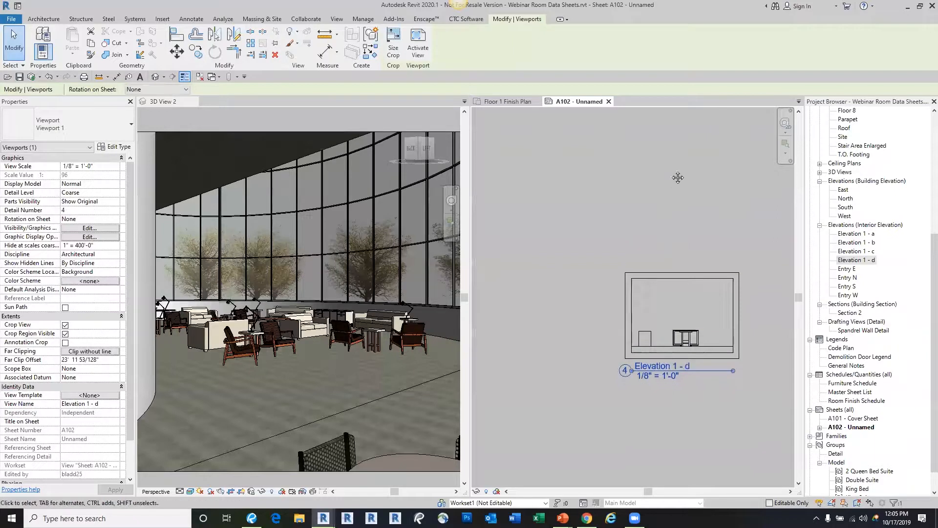
middle_click_drag(678, 178, 668, 360)
scroll(668, 360, "up", 1)
scroll(662, 196, "down", 2)
middle_click_drag(662, 197, 647, 310)
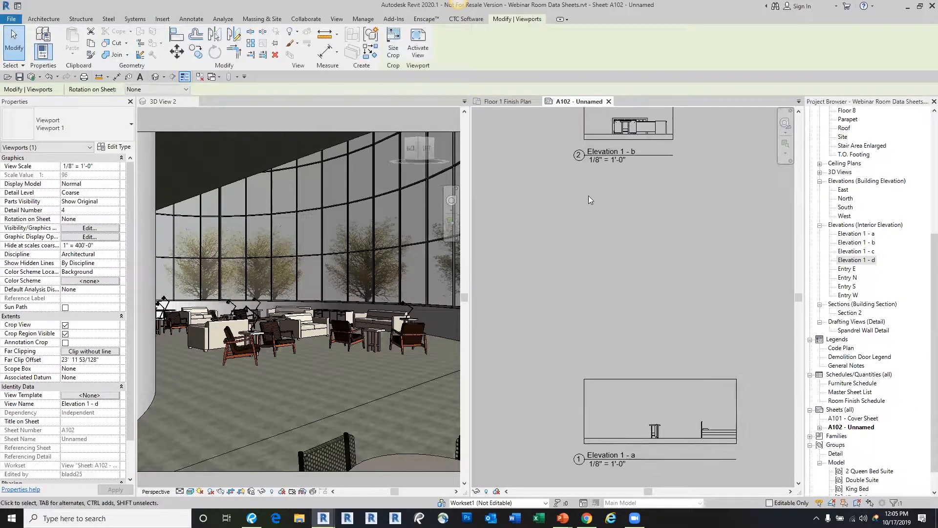
left_click(579, 158)
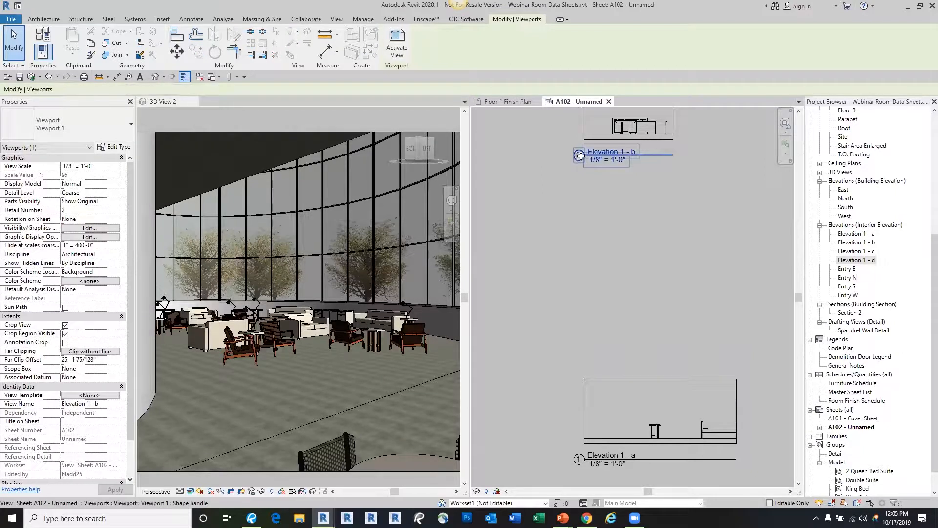
left_click(593, 204)
left_click(581, 159)
left_click(586, 168)
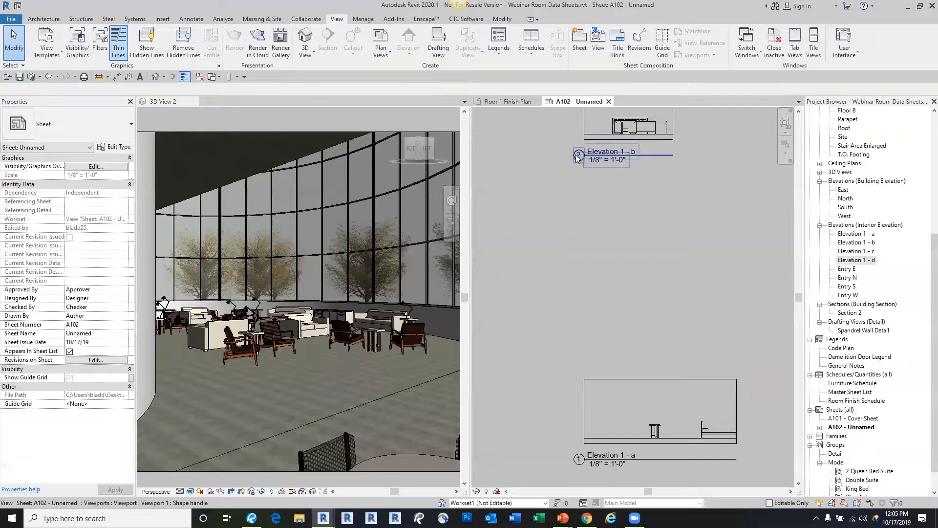
left_click(580, 159)
middle_click_drag(621, 174, 629, 240)
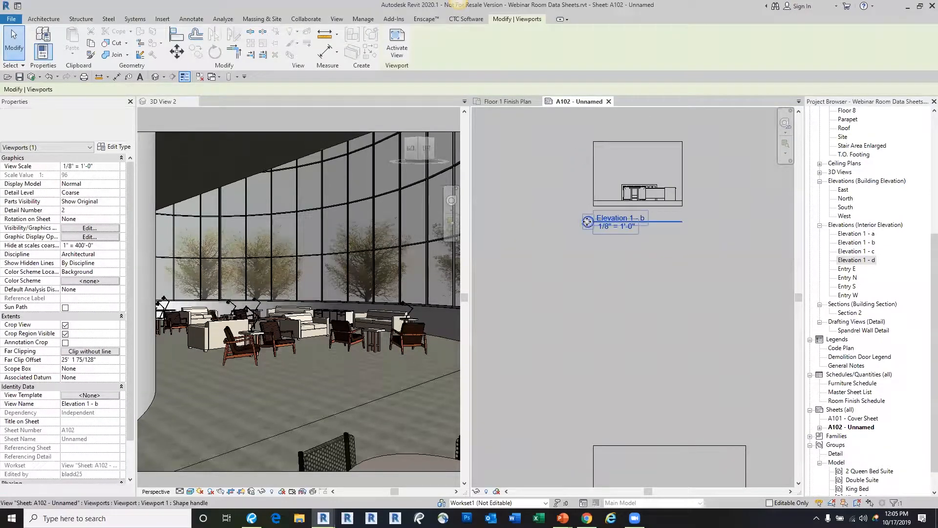
middle_click_drag(644, 382, 625, 173)
left_click(571, 317)
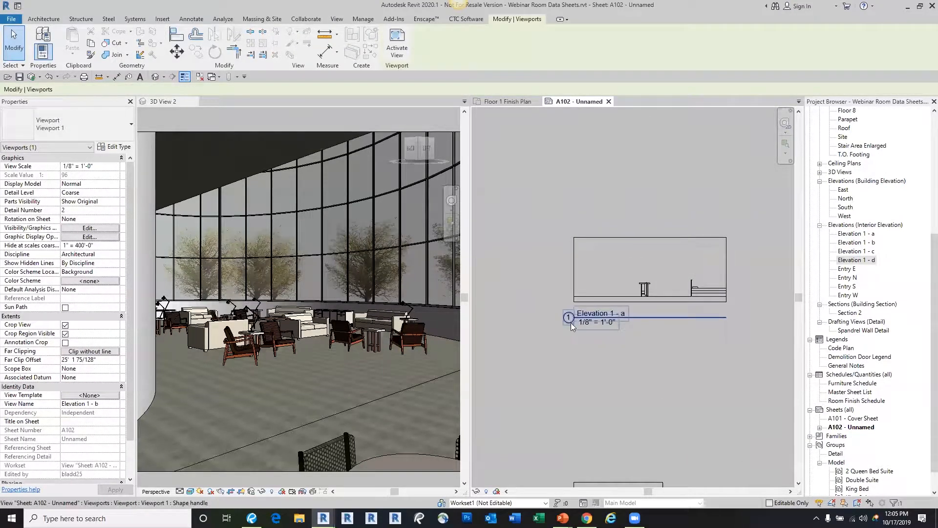
middle_click_drag(636, 342, 626, 286)
scroll(615, 429, "down", 1)
middle_click_drag(614, 429, 632, 256)
scroll(590, 330, "up", 4)
scroll(589, 336, "up", 2)
left_click(588, 315)
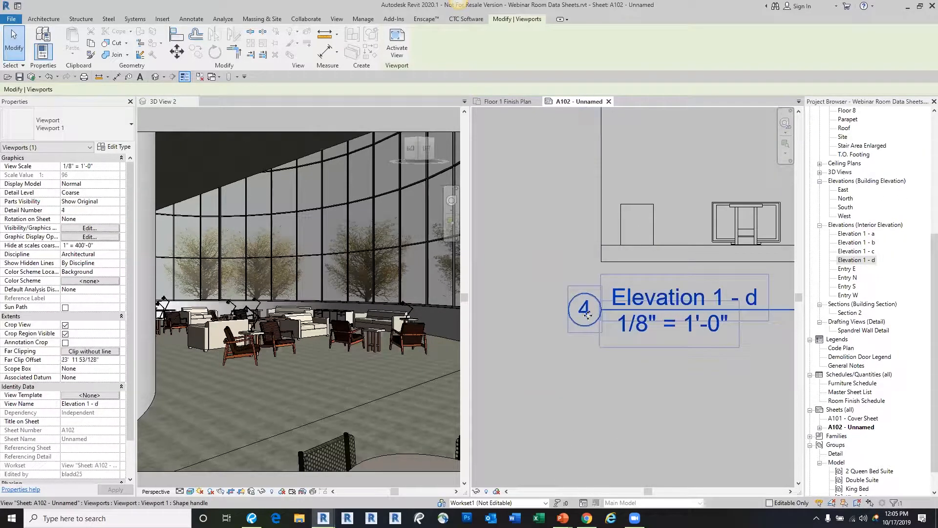
key("Escape")
scroll(623, 354, "down", 2)
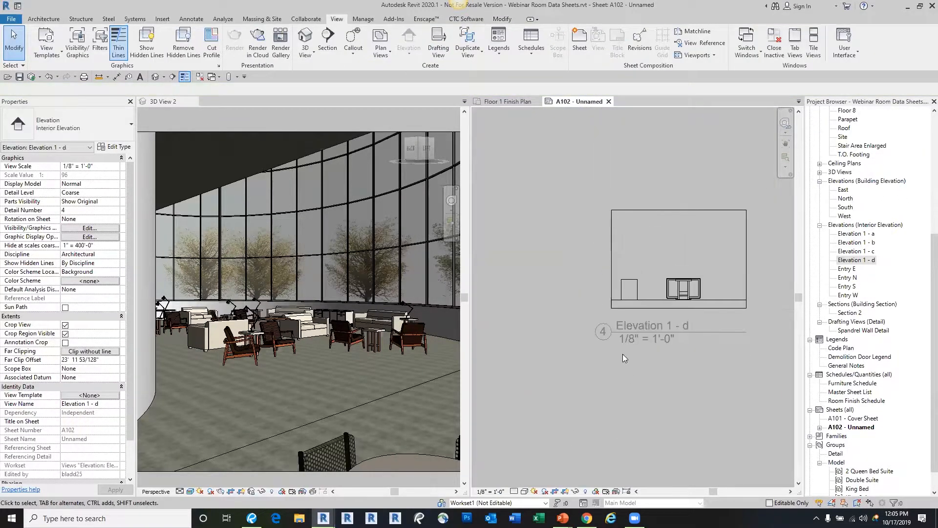
left_click(630, 374)
scroll(659, 361, "down", 2)
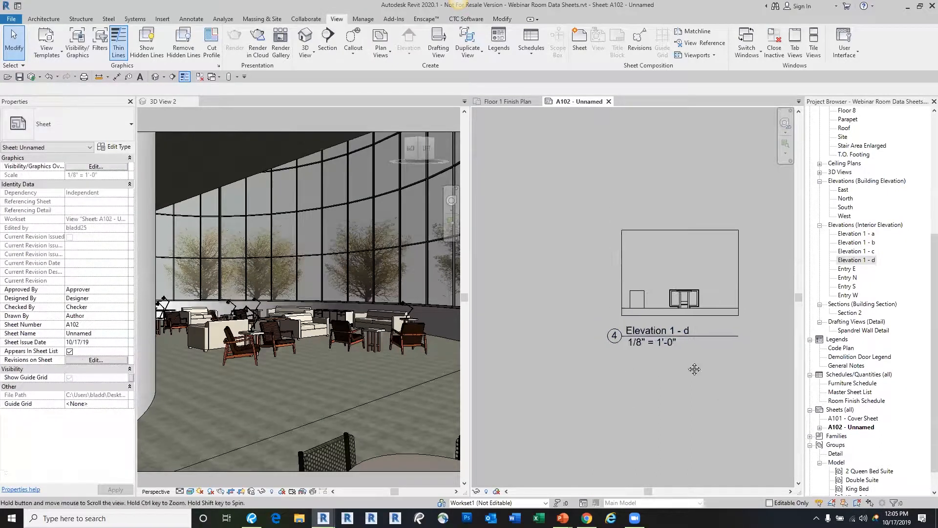
scroll(675, 338, "down", 2)
middle_click_drag(700, 368, 678, 334)
scroll(678, 334, "down", 1)
middle_click_drag(688, 295, 613, 301)
scroll(698, 293, "down", 2)
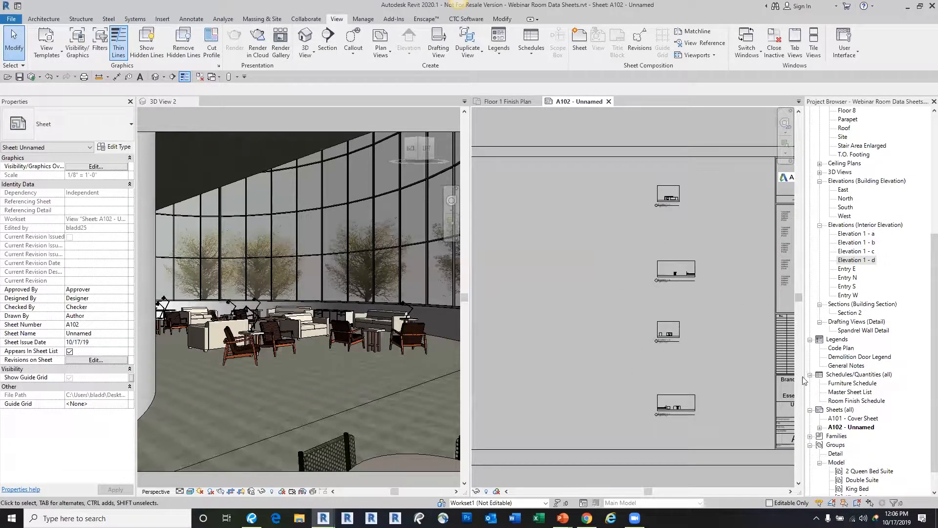
scroll(593, 291, "down", 1)
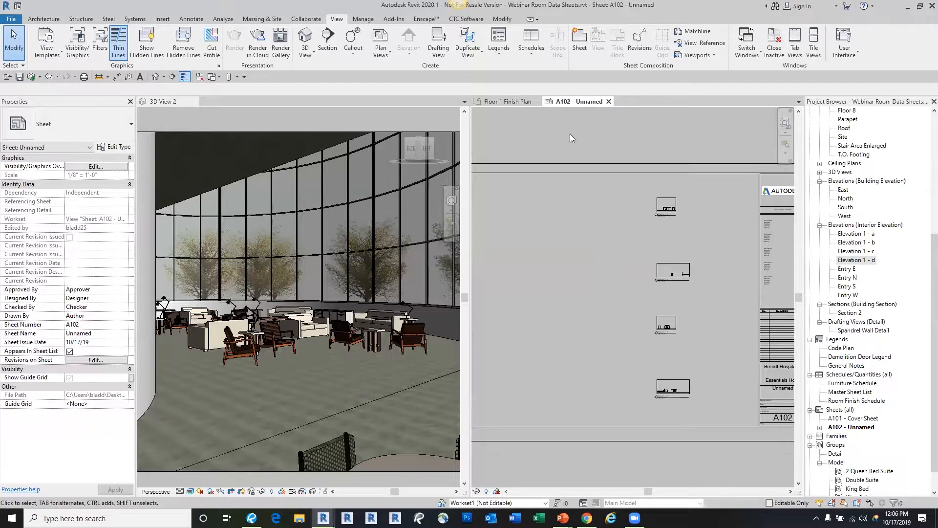
Open the Floor 3 Dimensioned floor plan.
left_click(509, 101)
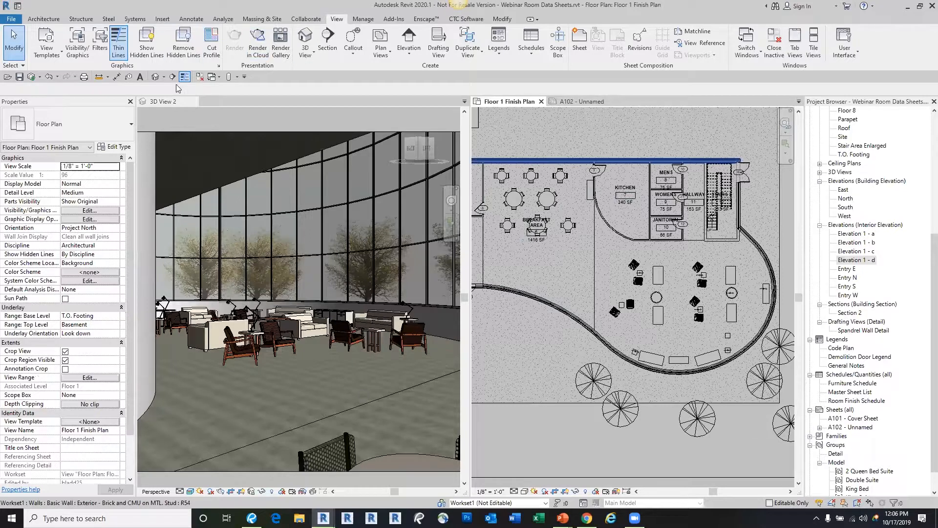
left_click(164, 77)
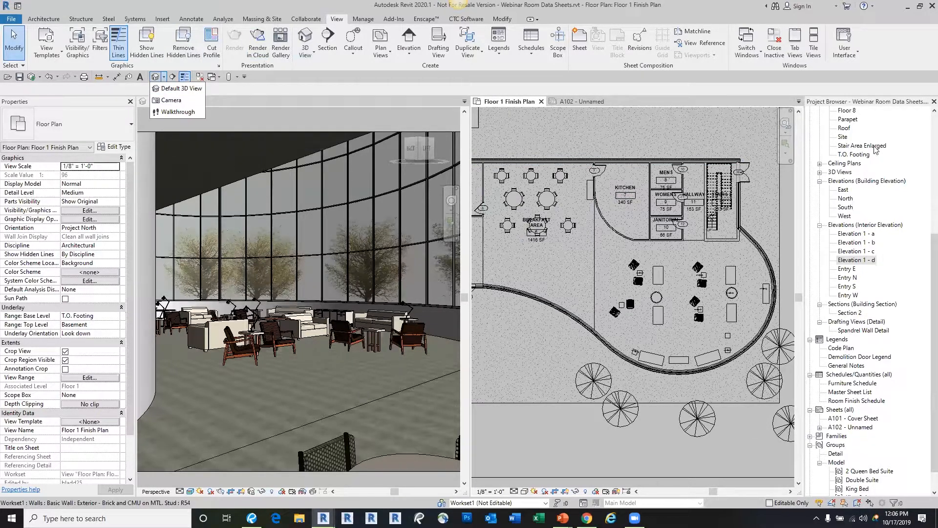
scroll(858, 207, "up", 7)
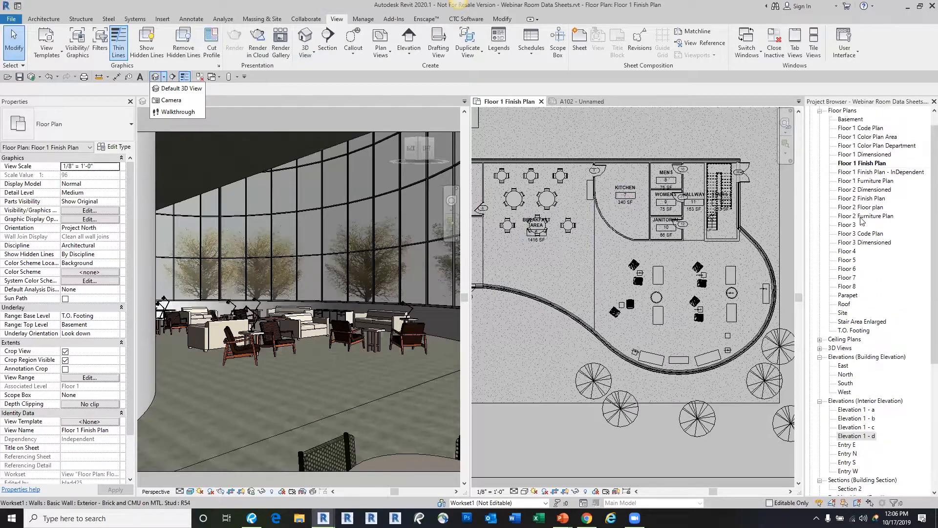
left_click(853, 243)
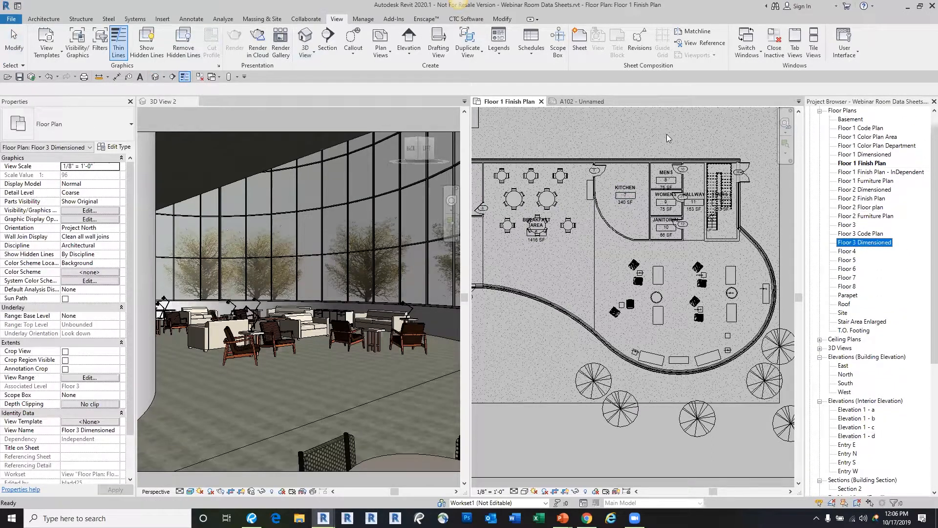
double_click(862, 243)
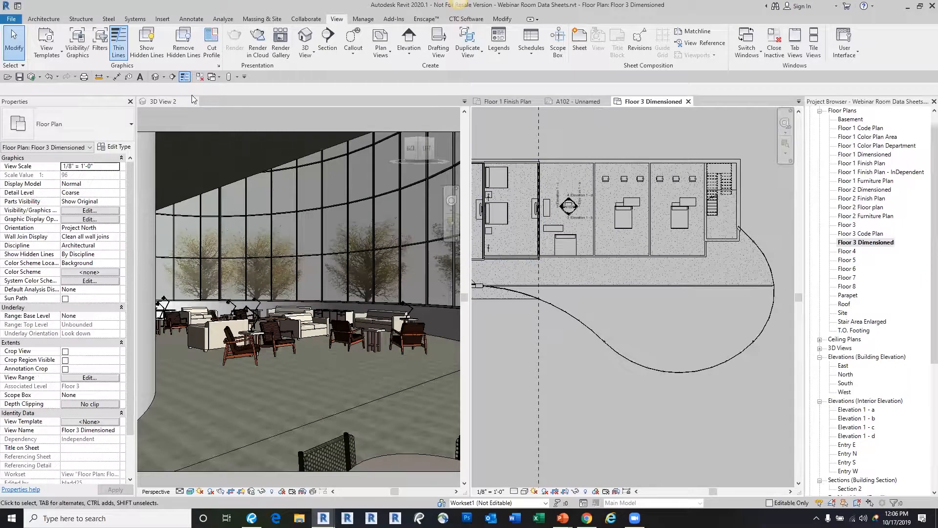
Create a camera view of the room east of the matchline, looking from its northwest corner toward the southeast corner.
left_click(164, 77)
left_click(172, 99)
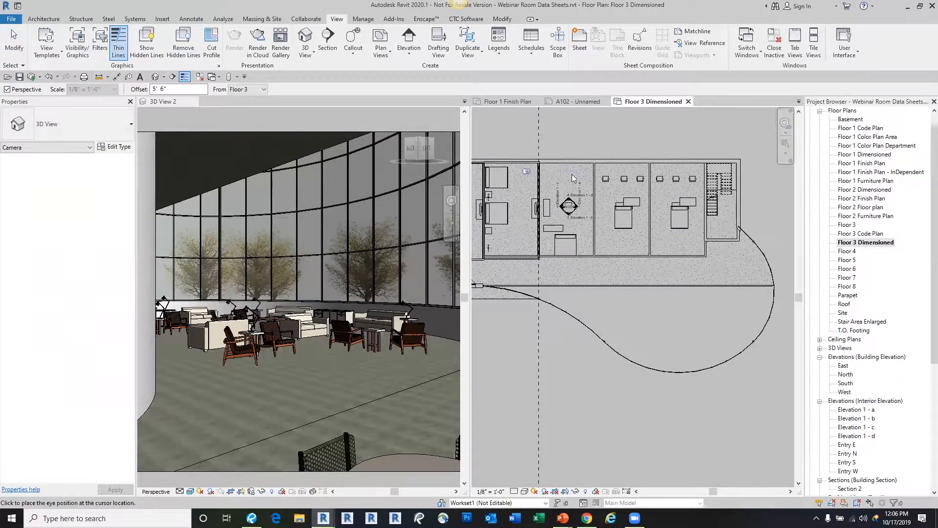
left_click(544, 166)
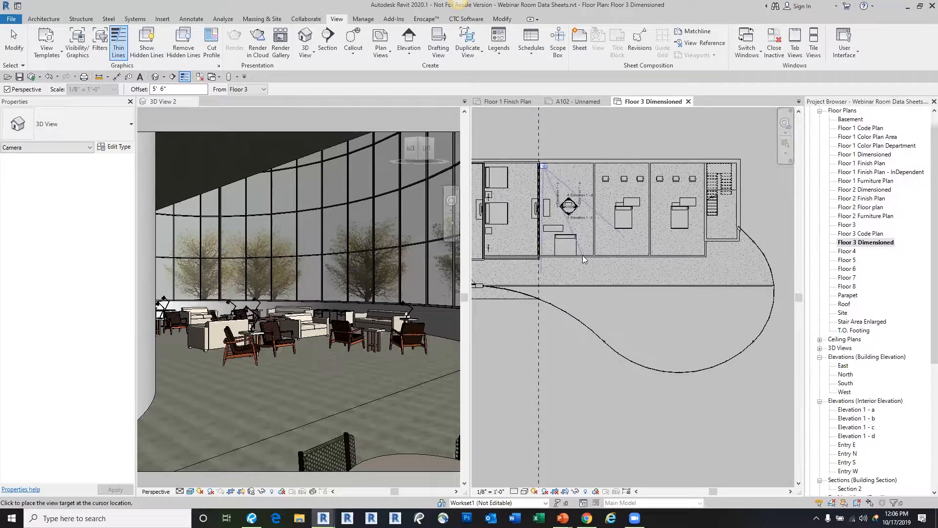
left_click(582, 255)
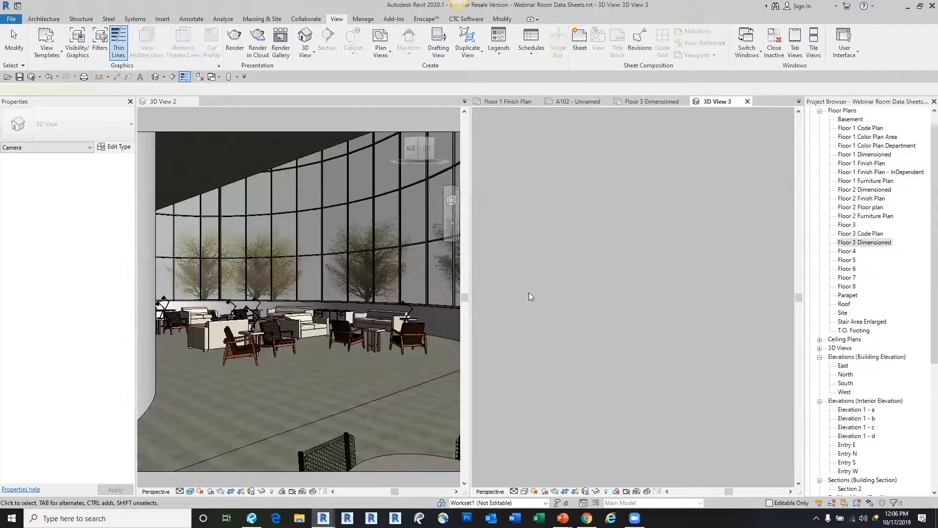
Close the camera view and the Floor 3 Dimensioned plan, and place 3D View 3 in the western half of sheet A102.
left_click(748, 101)
left_click(689, 102)
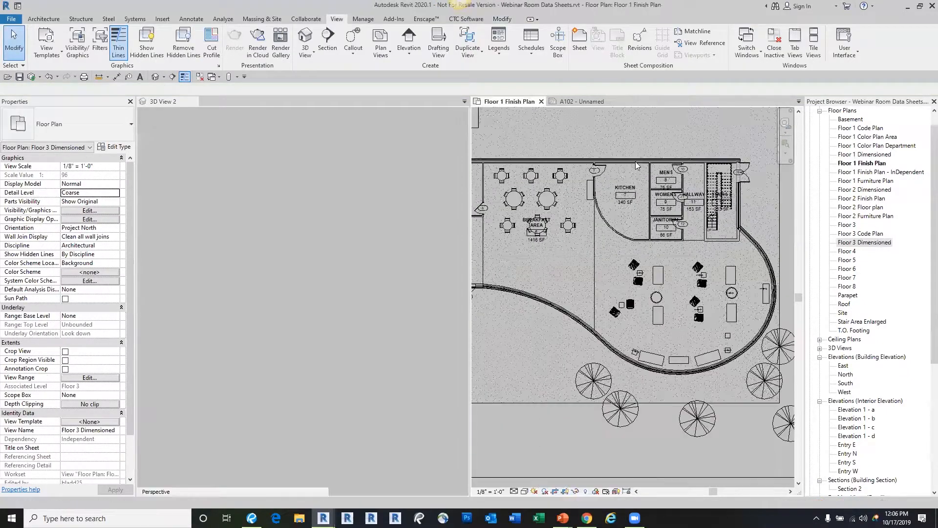
left_click(587, 101)
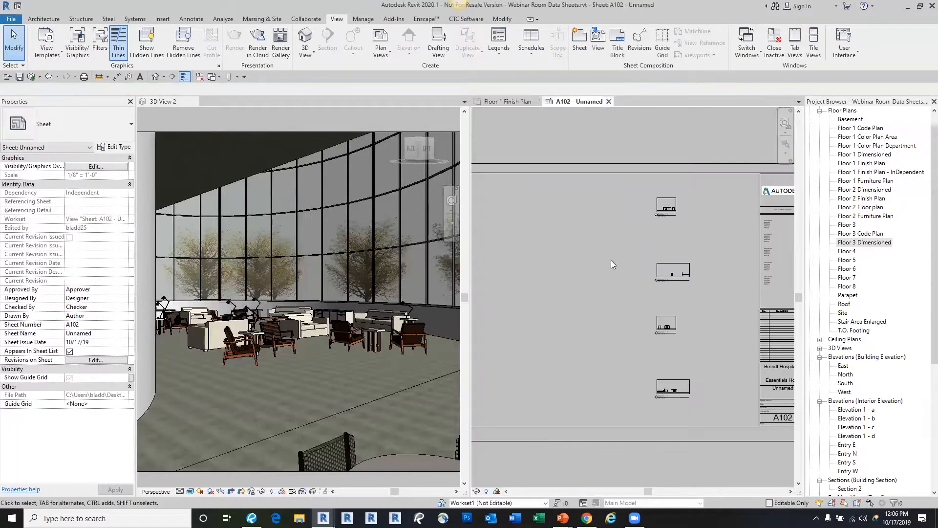
left_click(820, 348)
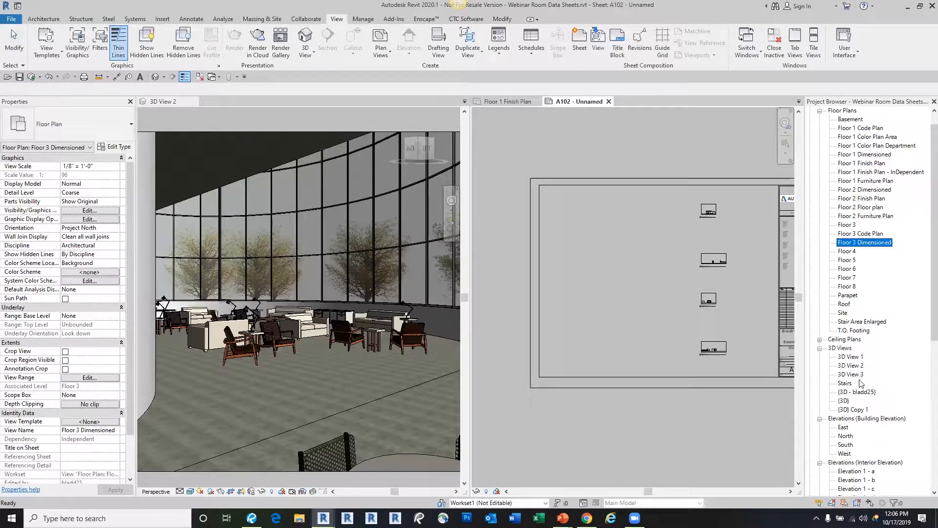
left_click(851, 375)
left_click_drag(801, 379, 592, 266)
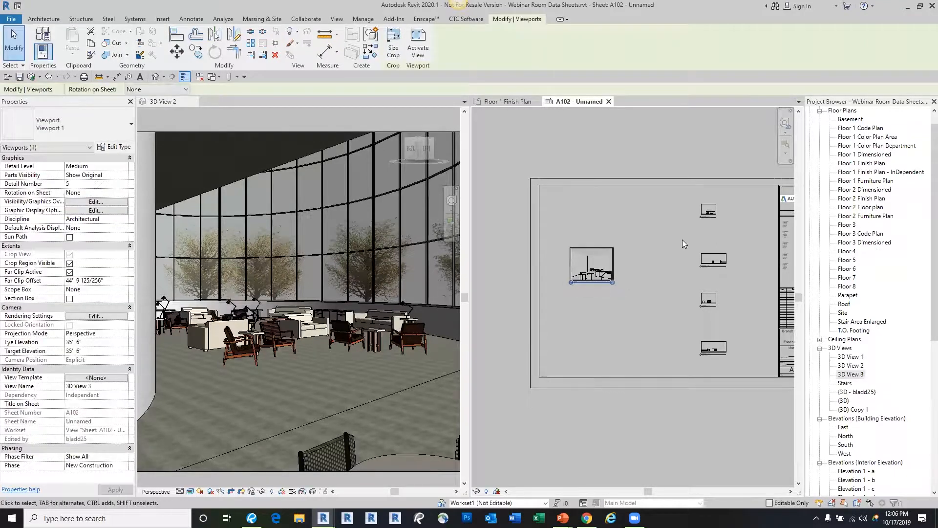
Activate the 3D View 3 viewport on the sheet, change its visual style to show coloured material surfaces, and deactivate the viewport.
scroll(609, 287, "up", 2)
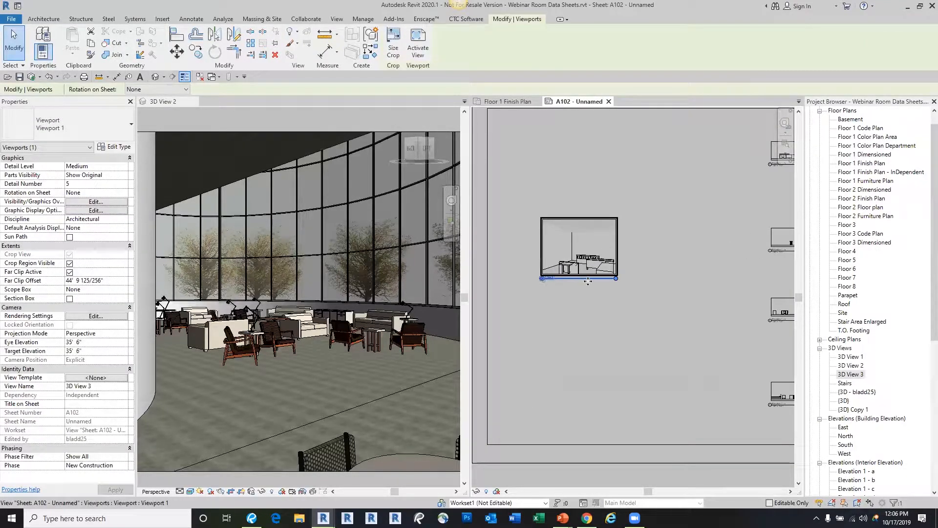
left_click(542, 434)
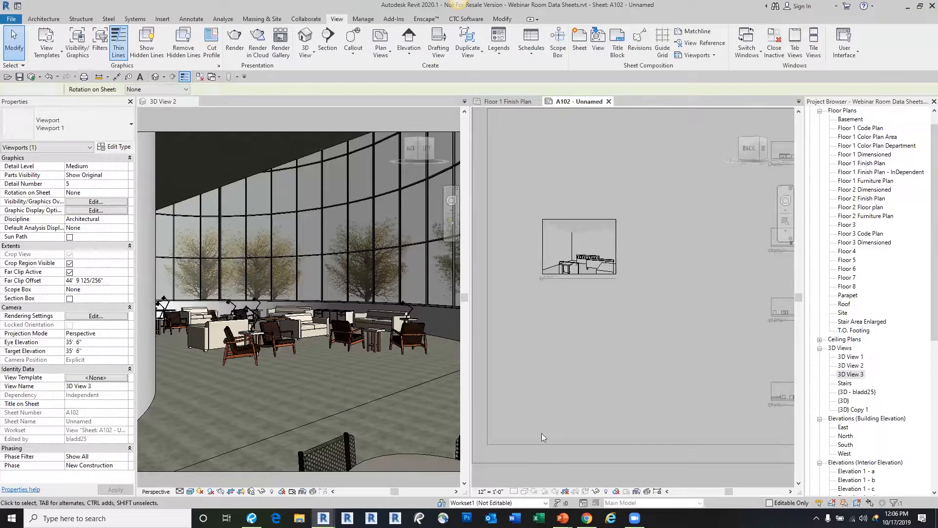
left_click(524, 491)
left_click(562, 470)
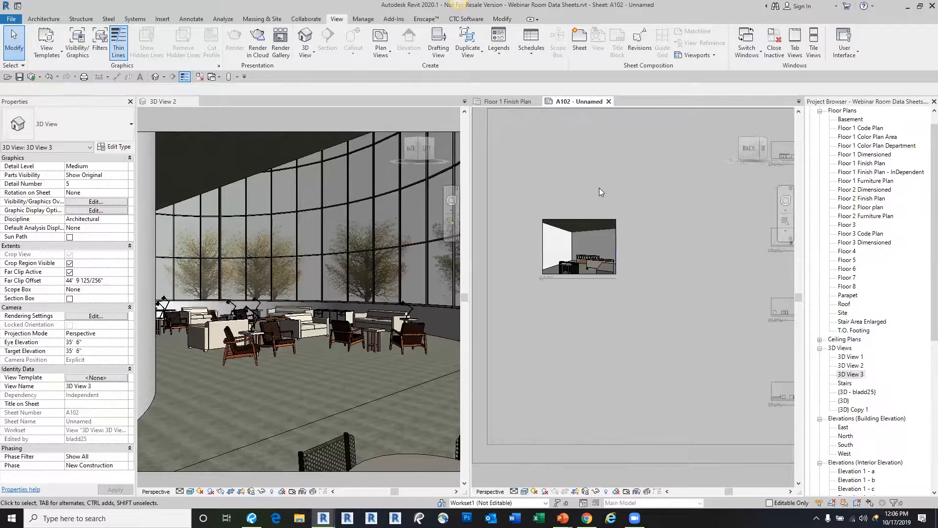
scroll(599, 187, "up", 4)
scroll(602, 278, "down", 1)
double_click(625, 185)
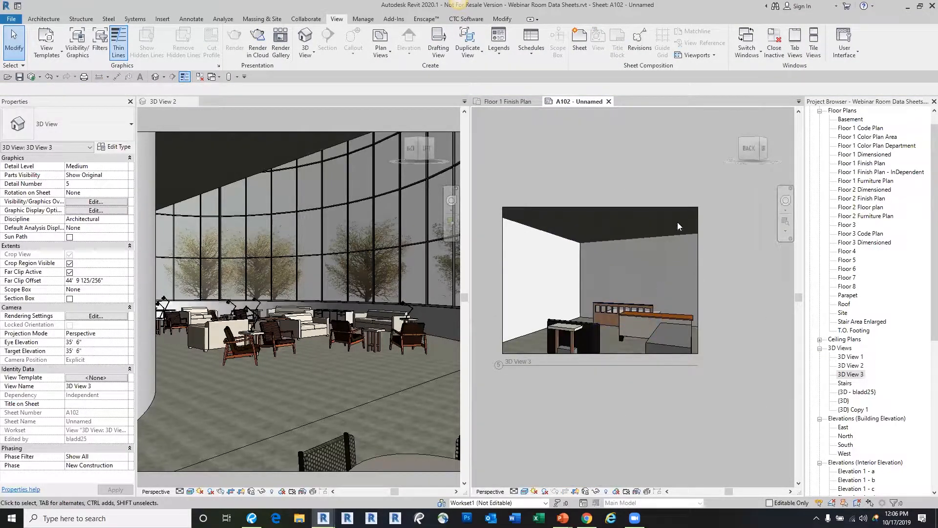
scroll(679, 230, "down", 3)
left_click(728, 305)
middle_click_drag(728, 305, 608, 317)
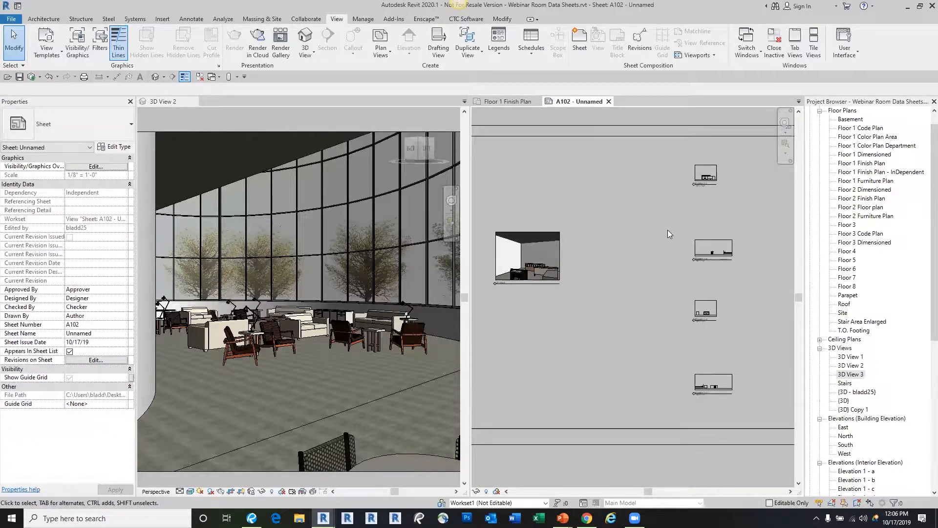
Close sheet A102 and place a tagged room in the curved lounge area south of the kitchen on the Floor 1 Finish Plan.
left_click(609, 101)
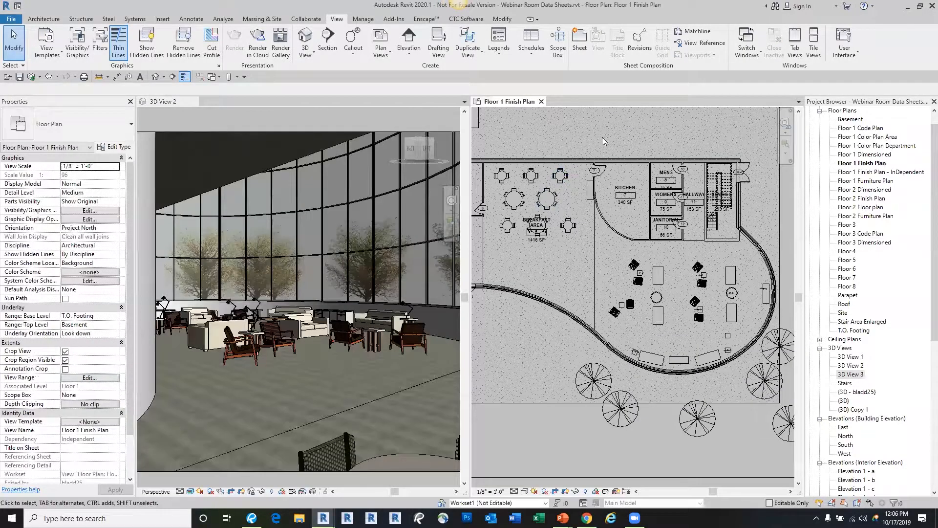
middle_click_drag(604, 141, 604, 154)
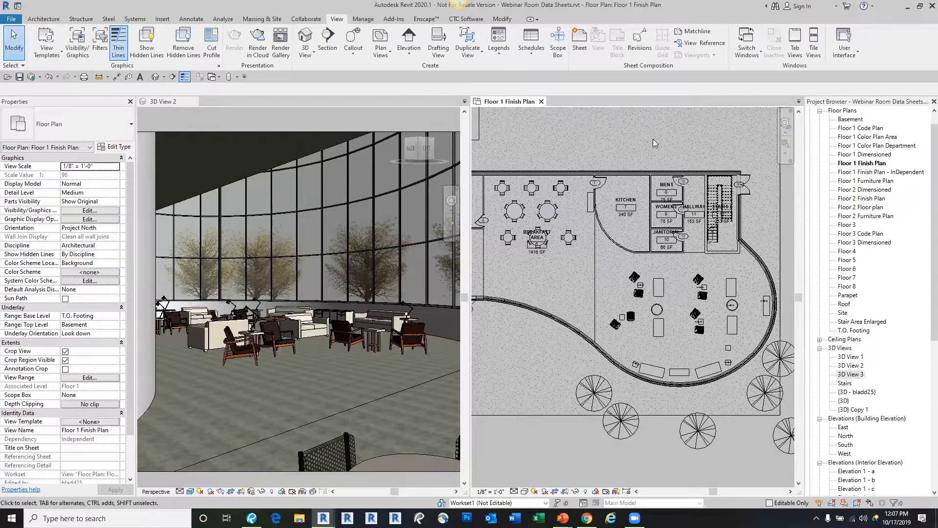
left_click(44, 19)
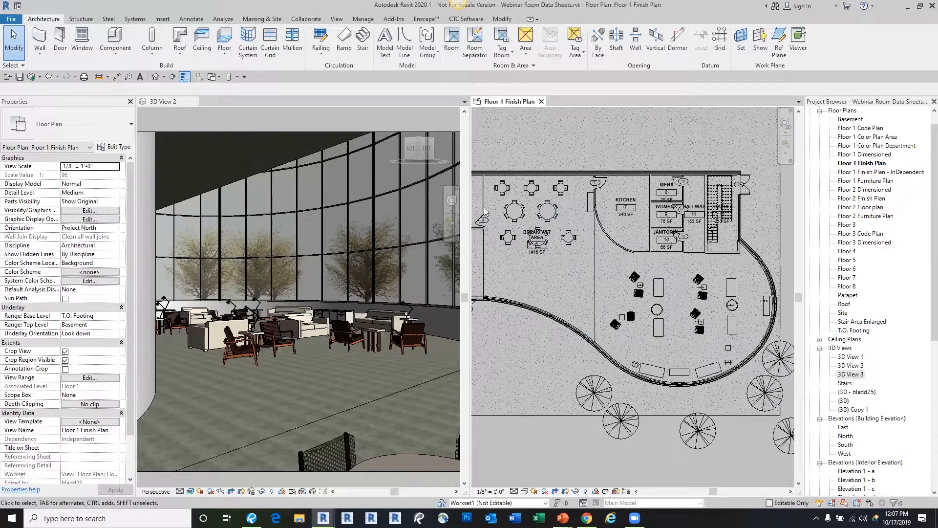
left_click(452, 39)
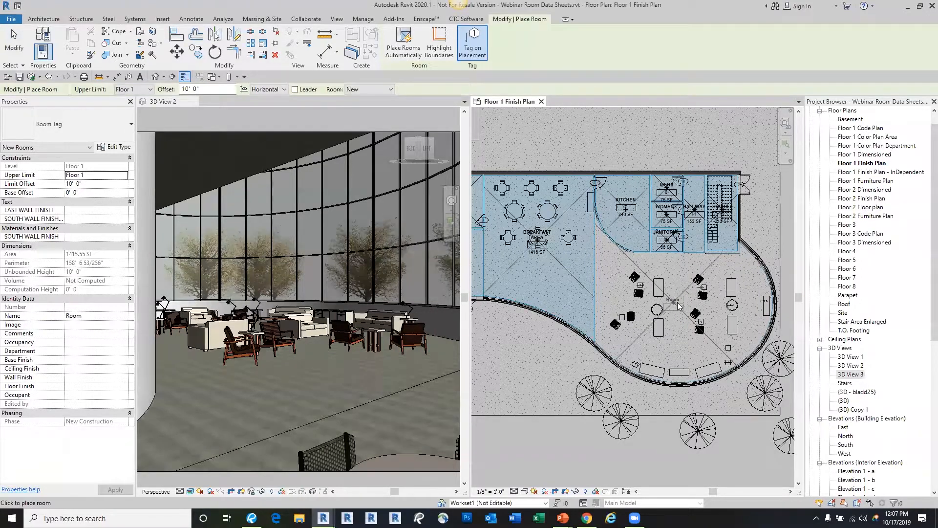
left_click(657, 317)
key("Escape")
key("Escape")
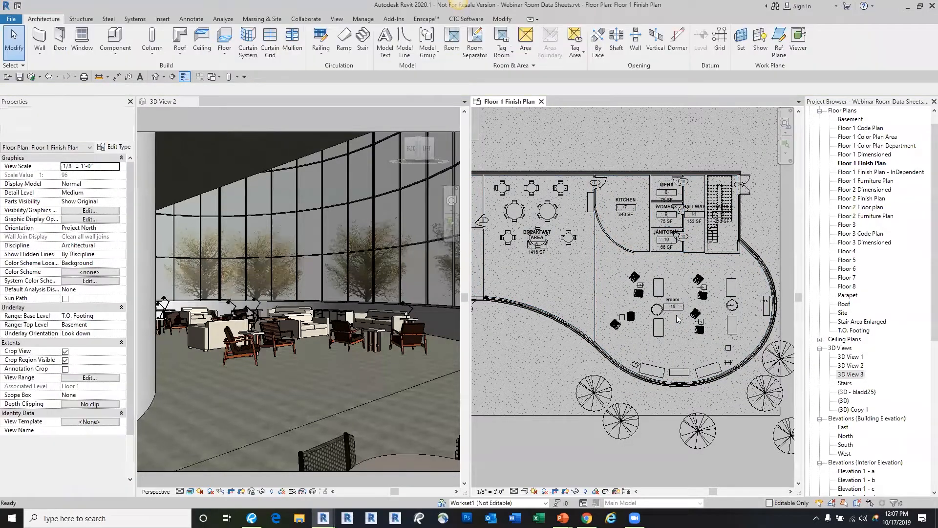
Rename the new room in the curved lounge area to Sitting Room through its tag.
left_click(674, 300)
left_click(678, 299)
type("Sitting Room")
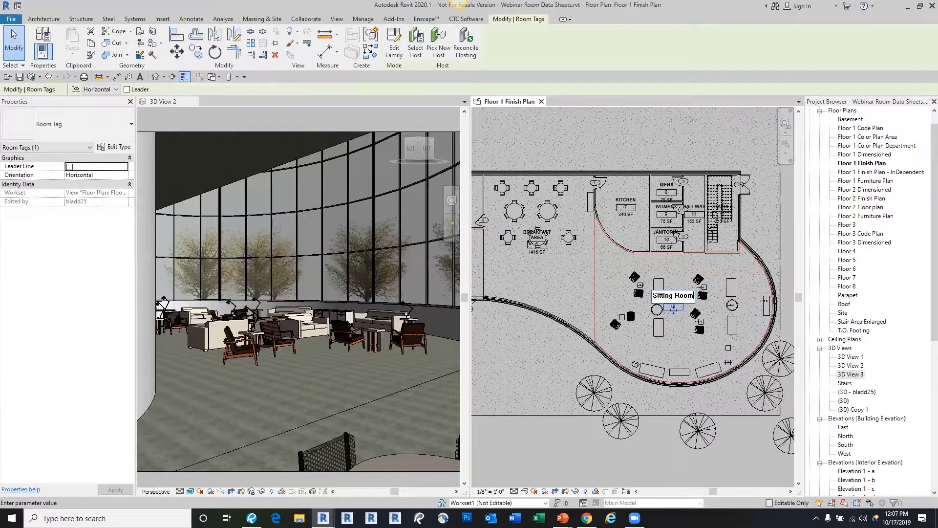
left_click(629, 110)
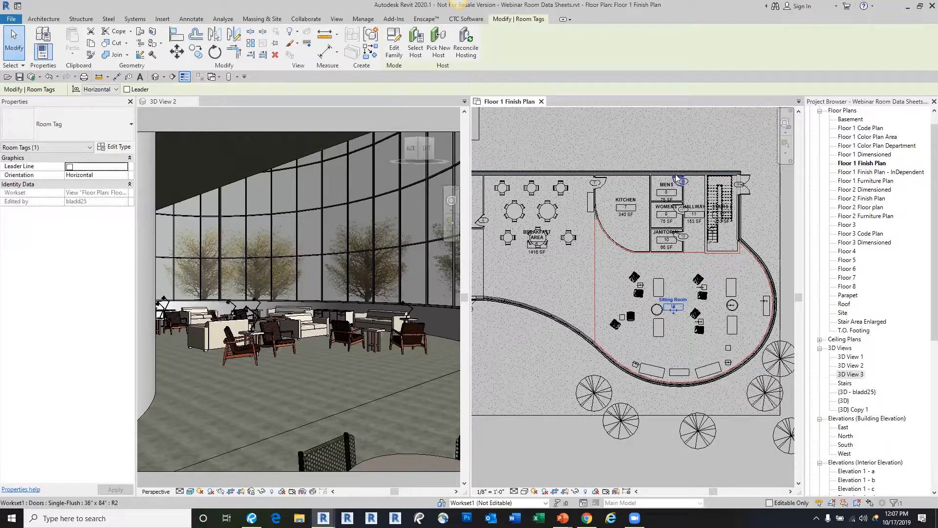
left_click(704, 136)
middle_click_drag(717, 140, 695, 145)
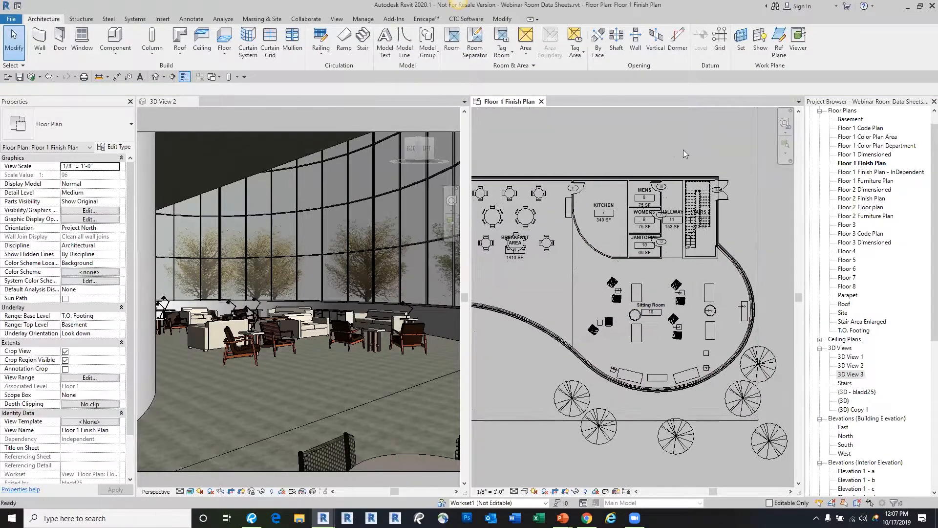
Launch the CTC Room Data Sheets tool and move its window clear of the Sitting Room plan.
left_click(472, 20)
left_click(637, 68)
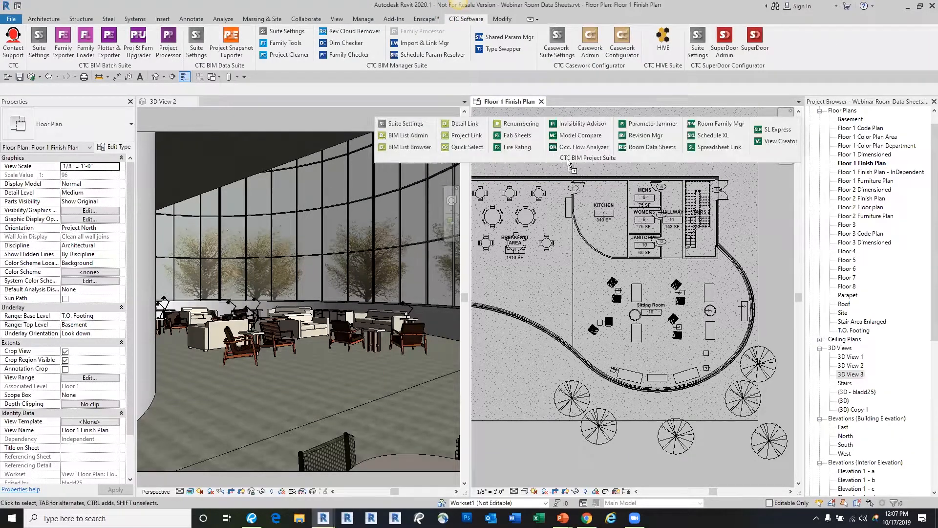
left_click_drag(568, 159, 467, 163)
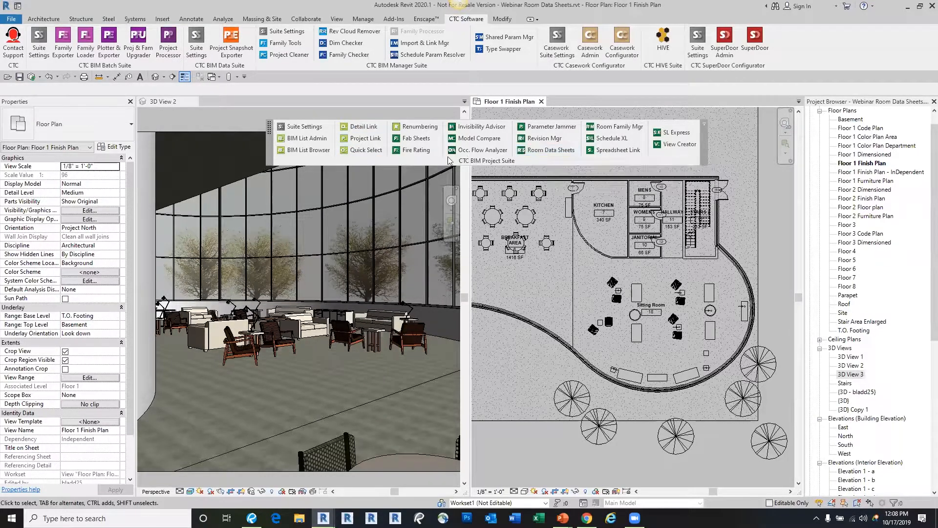
left_click(548, 152)
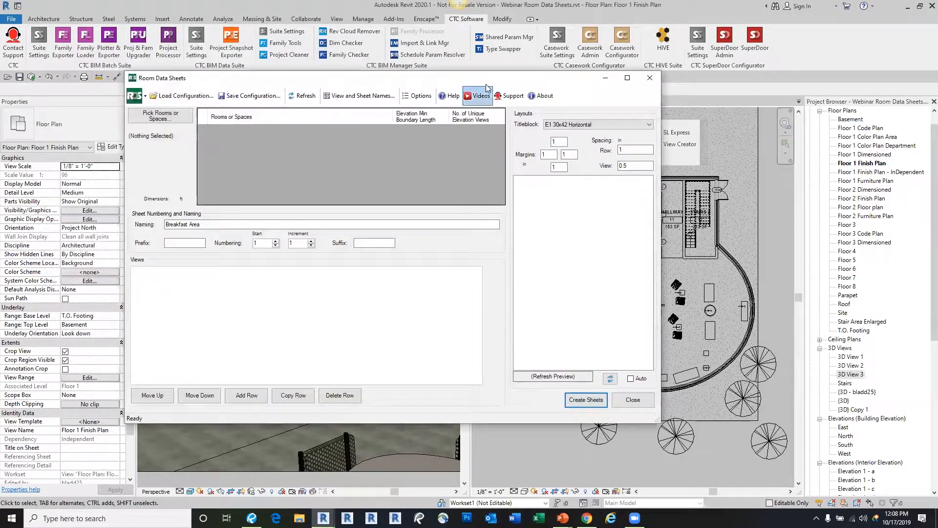
left_click_drag(492, 83, 445, 49)
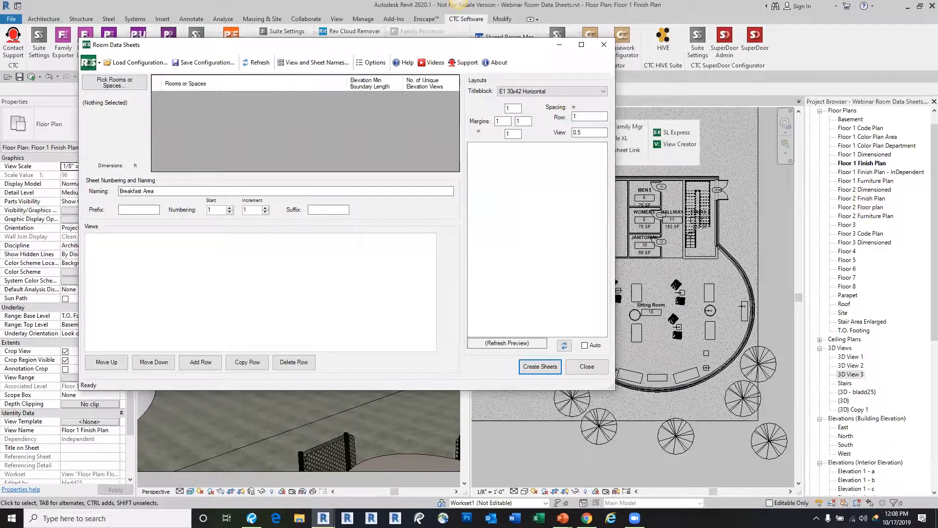
left_click(252, 518)
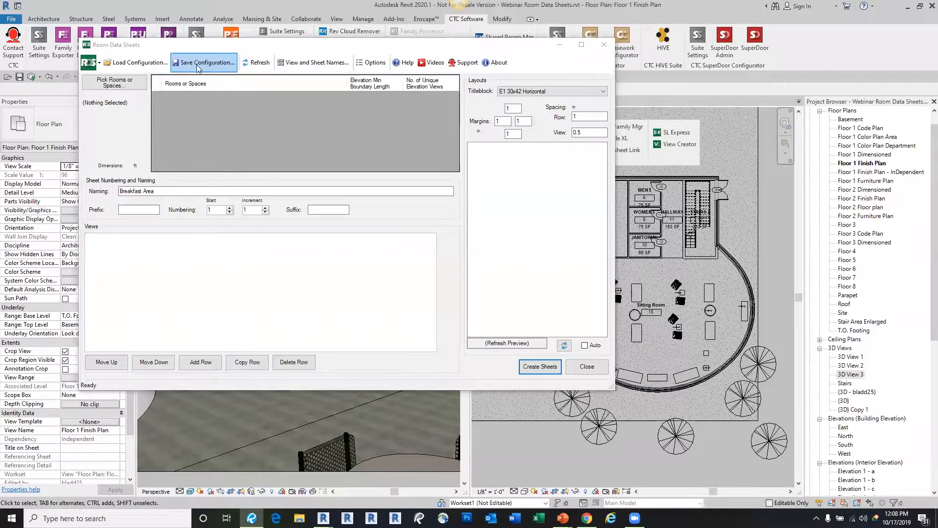
left_click(140, 64)
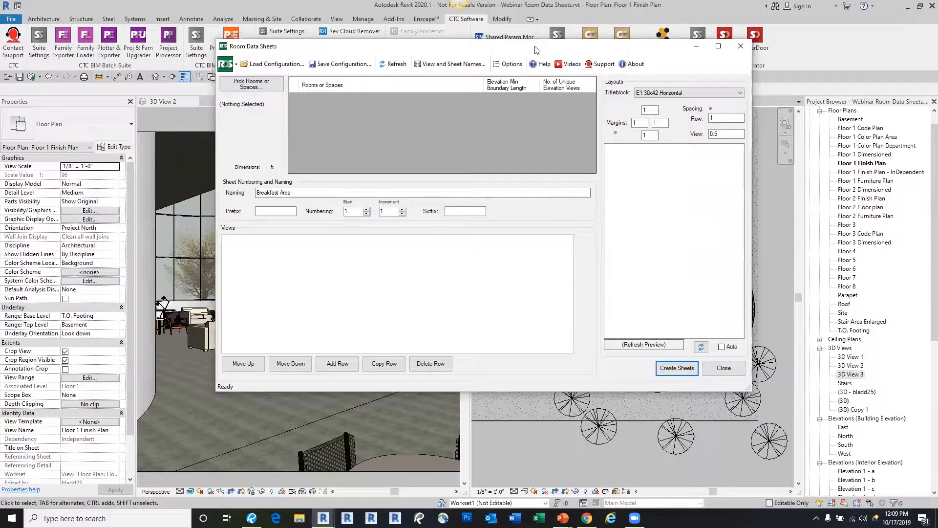
left_click_drag(533, 49, 392, 42)
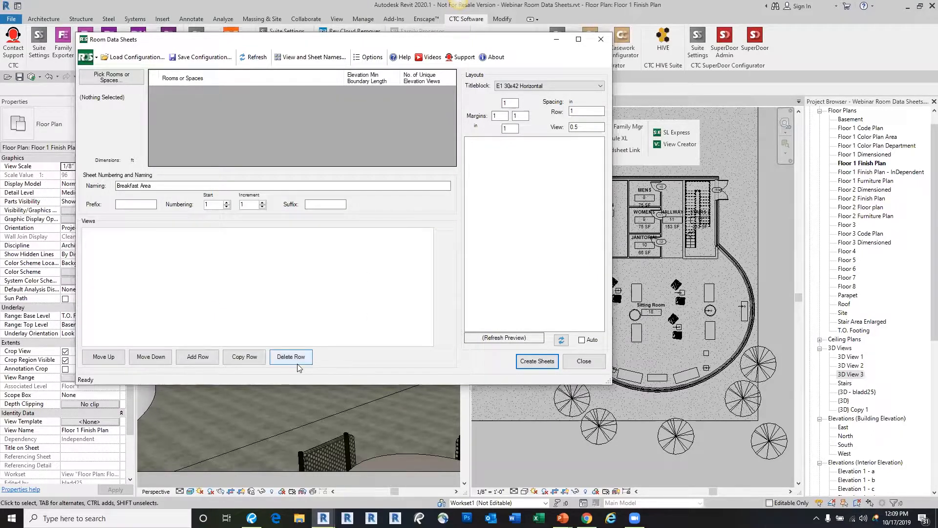
Add a floor plan view row and an elevation view row to the data sheet's view list.
left_click(198, 358)
left_click(200, 359)
left_click(200, 358)
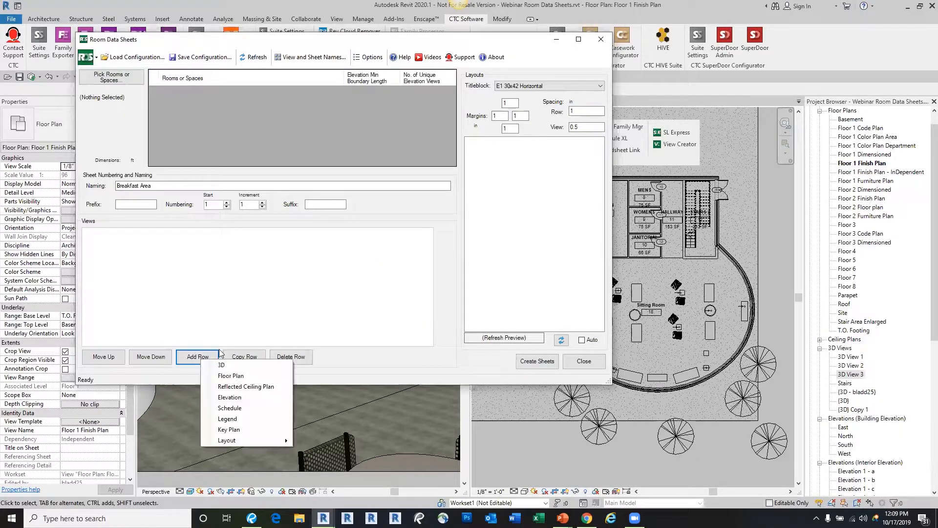
left_click(244, 377)
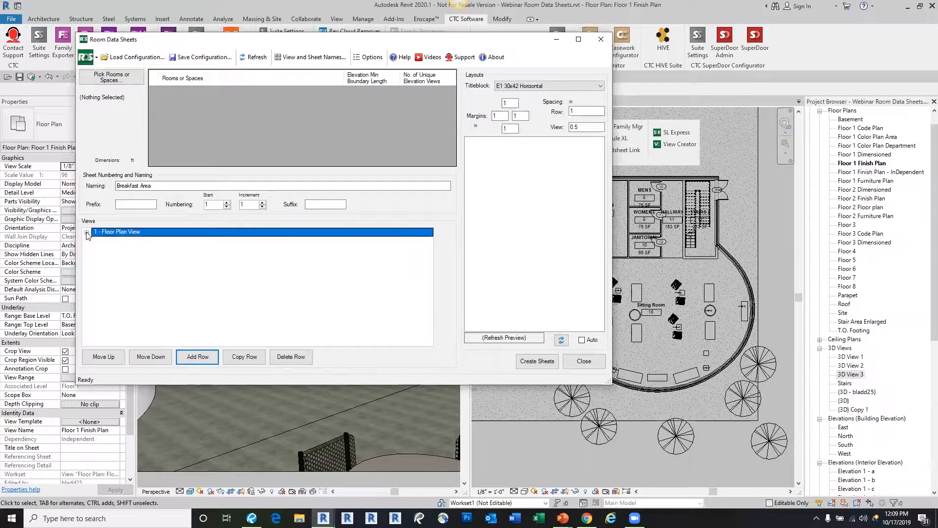
left_click(203, 357)
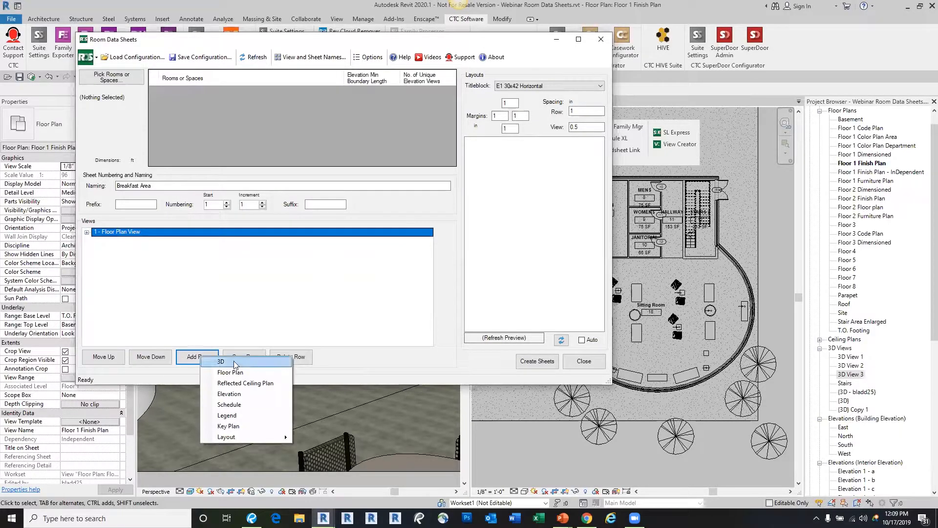
left_click(238, 394)
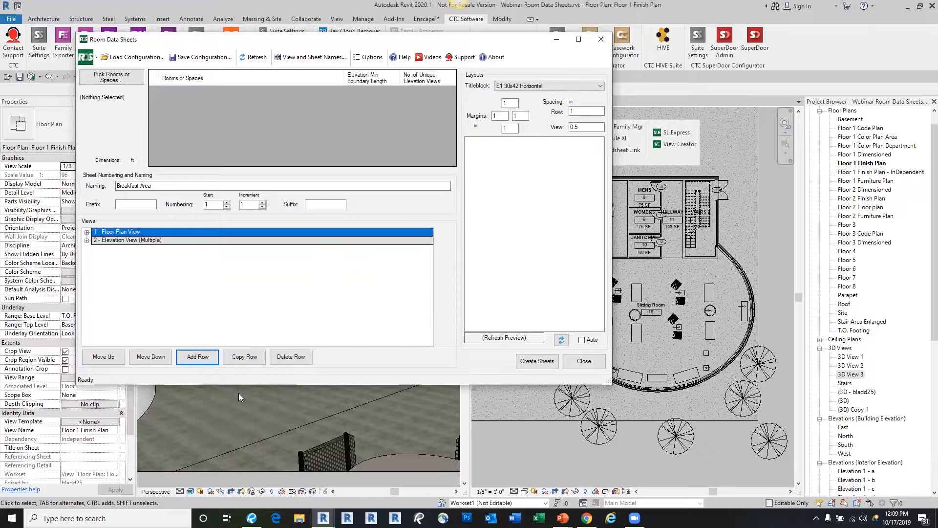
Add a schedule view row and a 3D view row to the data sheet's view list.
left_click(200, 360)
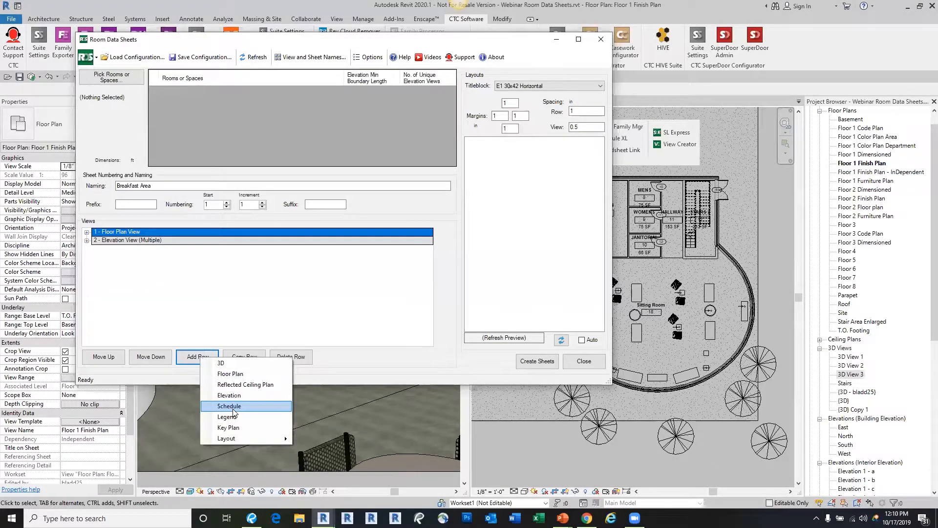
left_click(215, 436)
left_click(202, 361)
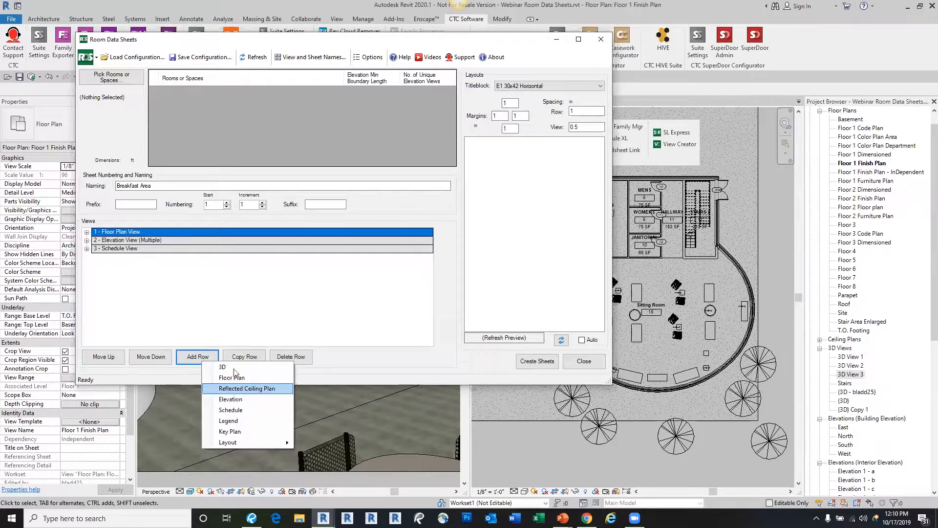
left_click(231, 366)
left_click(204, 360)
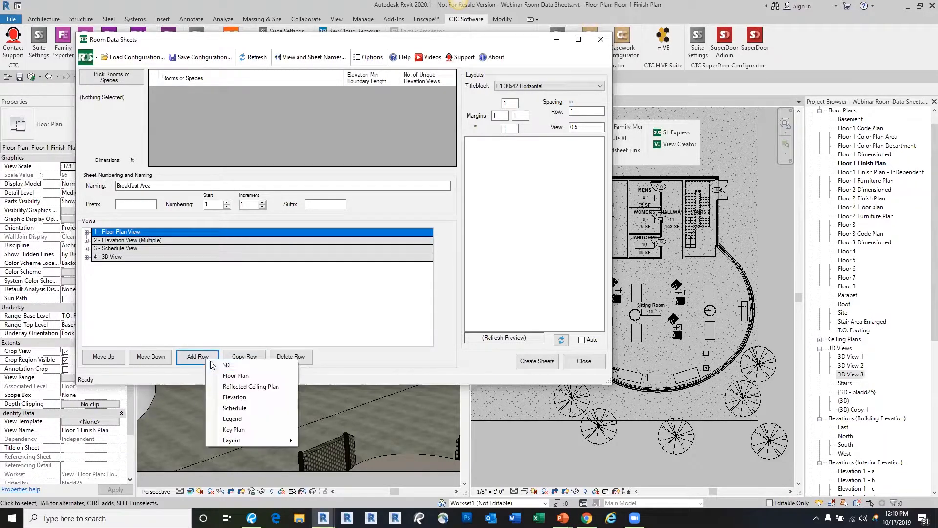
left_click(223, 318)
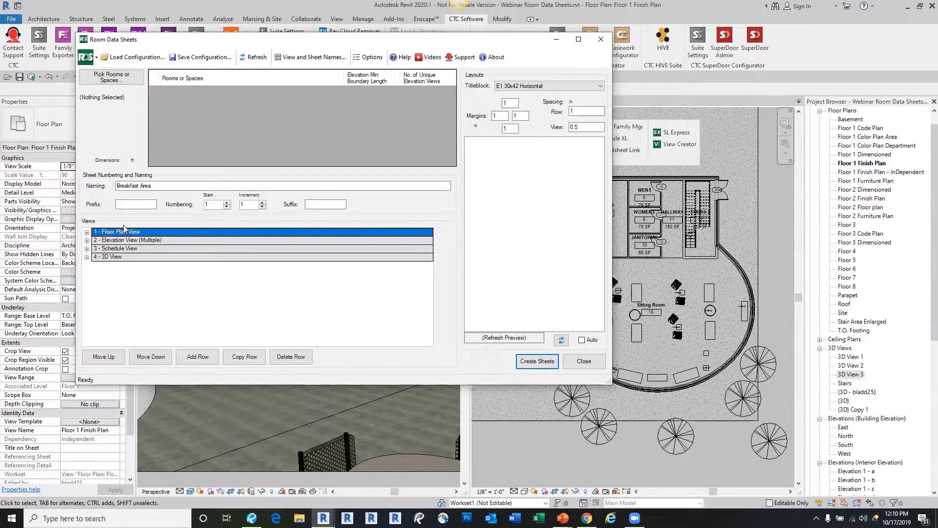
Set the floor plan view's template to Finish Plan and its scale to 1/2" = 1'-0".
left_click(87, 233)
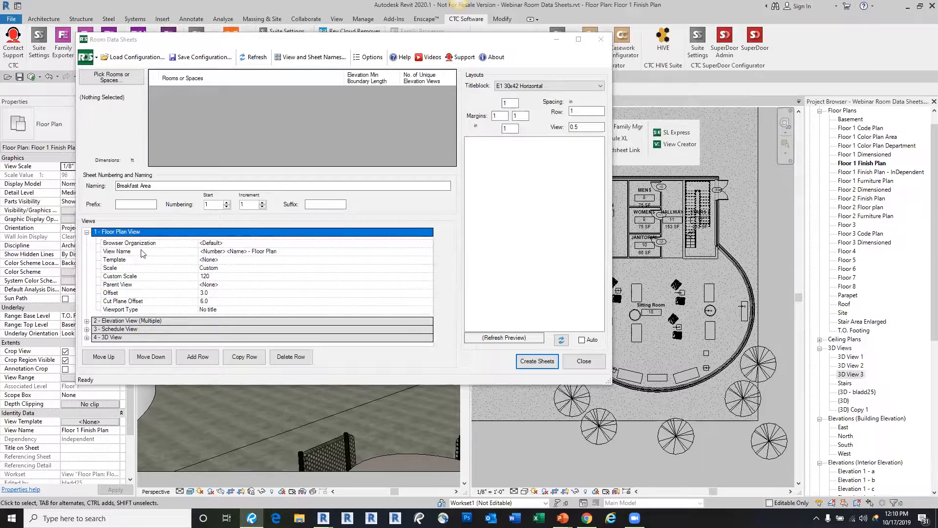
left_click(250, 243)
left_click(249, 243)
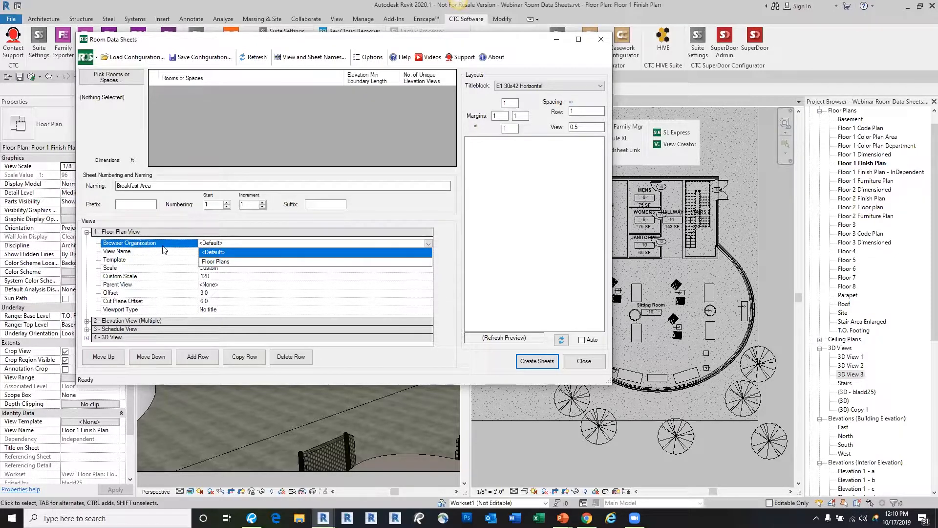
left_click(429, 245)
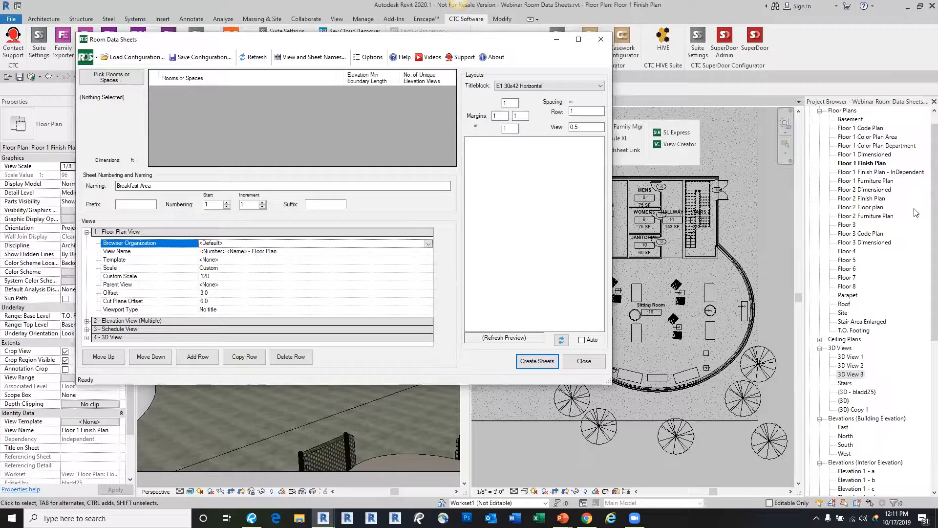
left_click(232, 261)
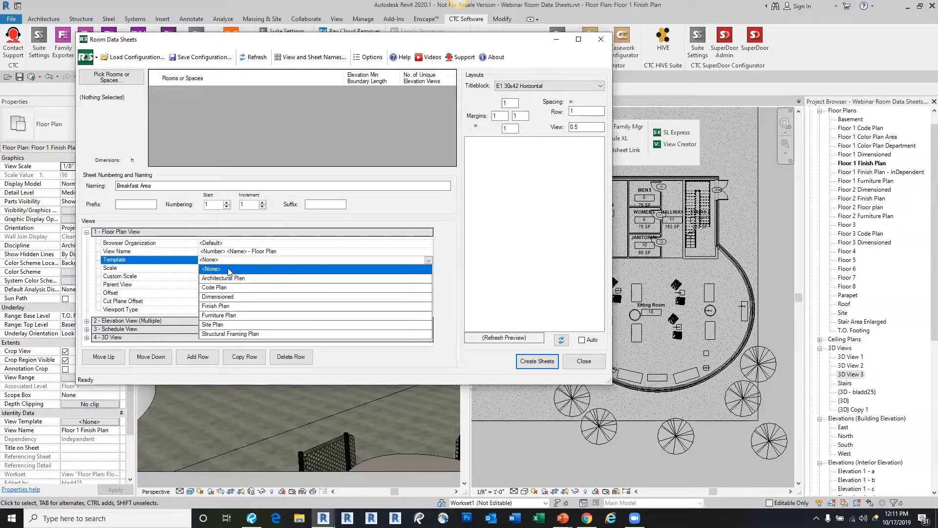
left_click(233, 306)
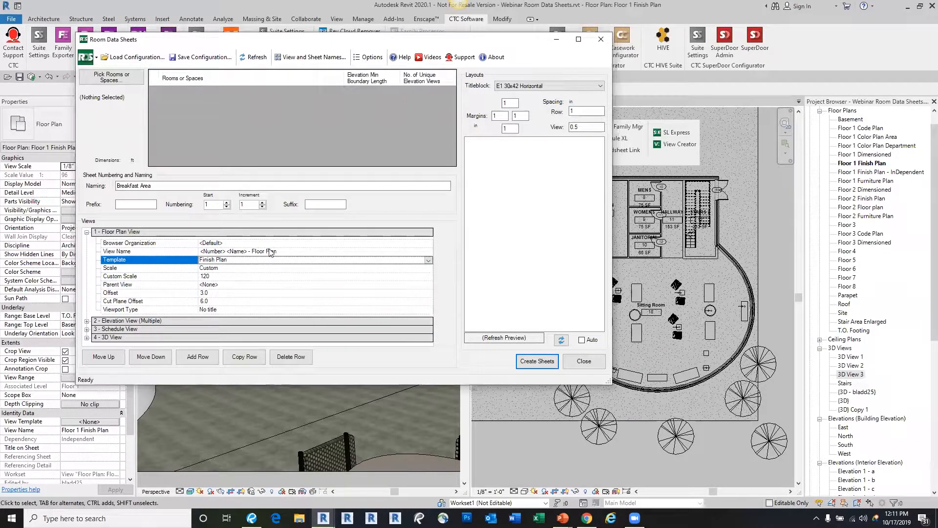
left_click(249, 270)
left_click(249, 269)
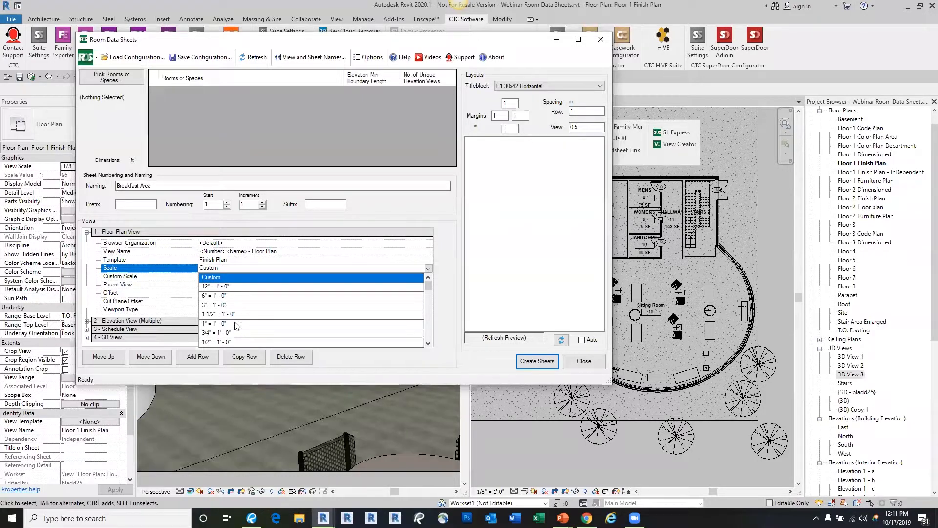
left_click(234, 342)
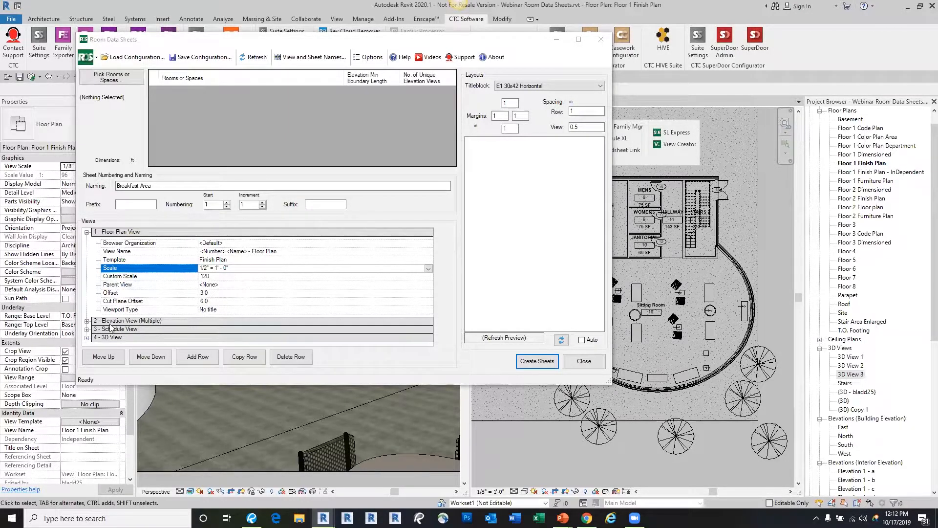
Examine the elevation view's settings and direction options, and the schedule view's settings.
left_click(87, 321)
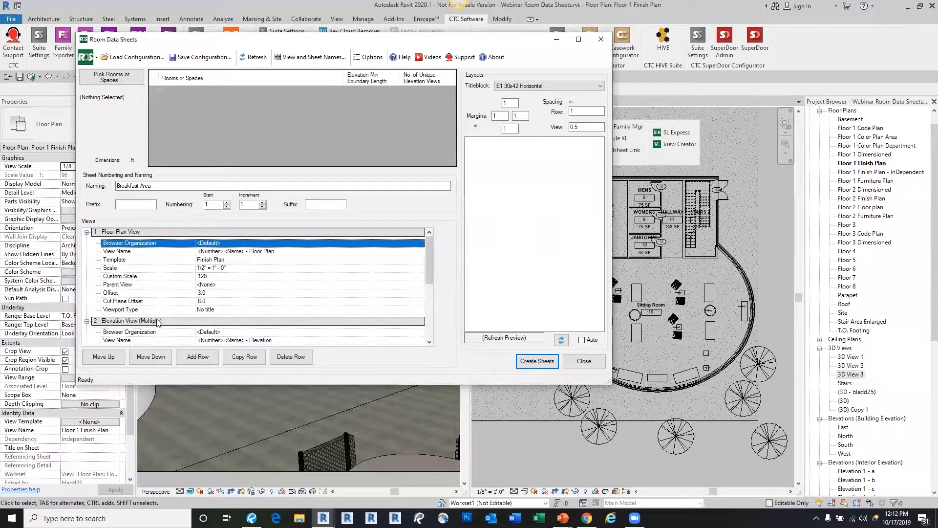
scroll(158, 321, "down", 3)
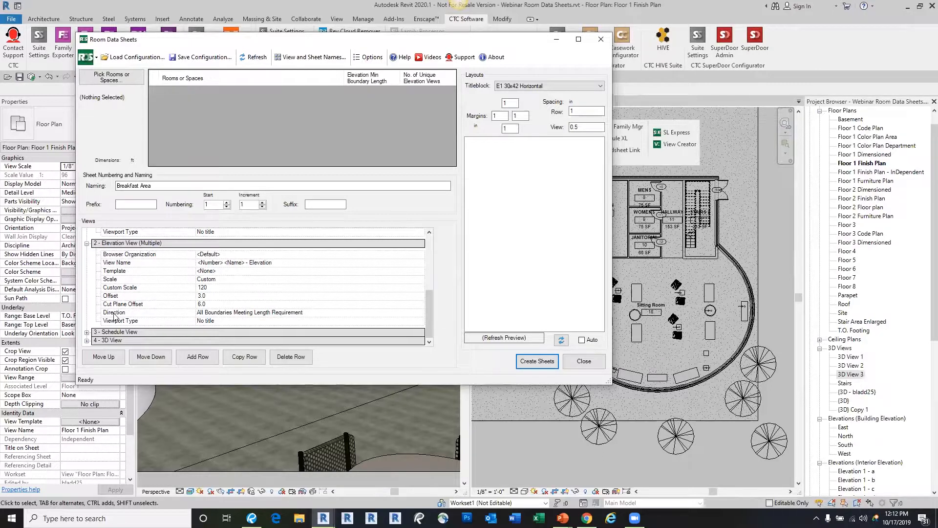
left_click(420, 314)
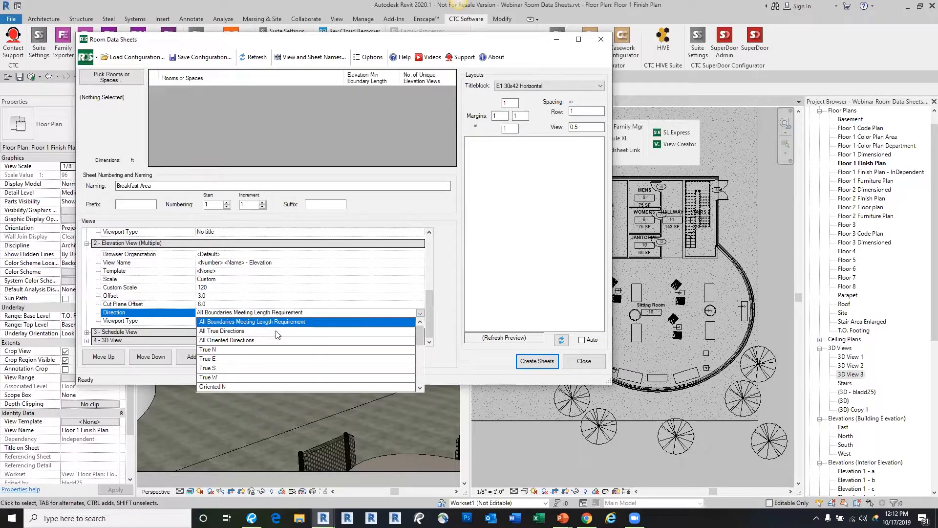
left_click(420, 315)
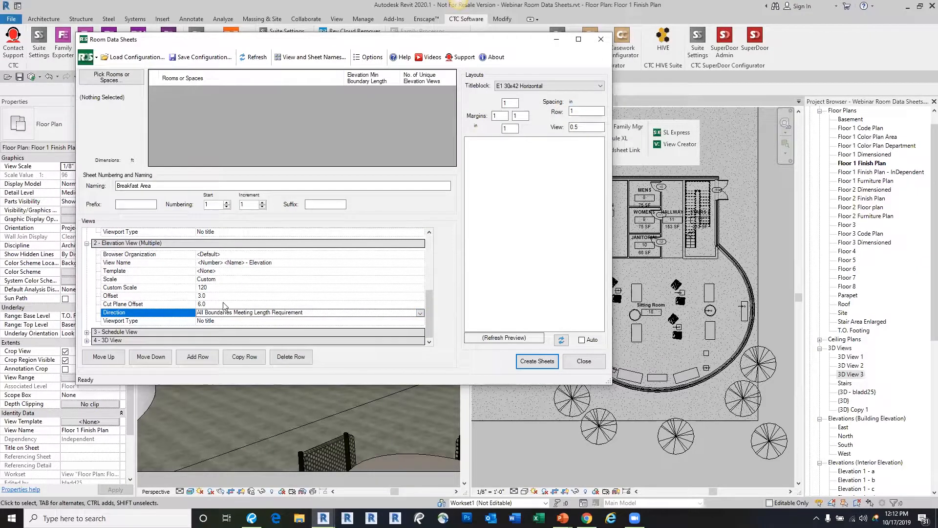
left_click(86, 332)
scroll(200, 330, "down", 1)
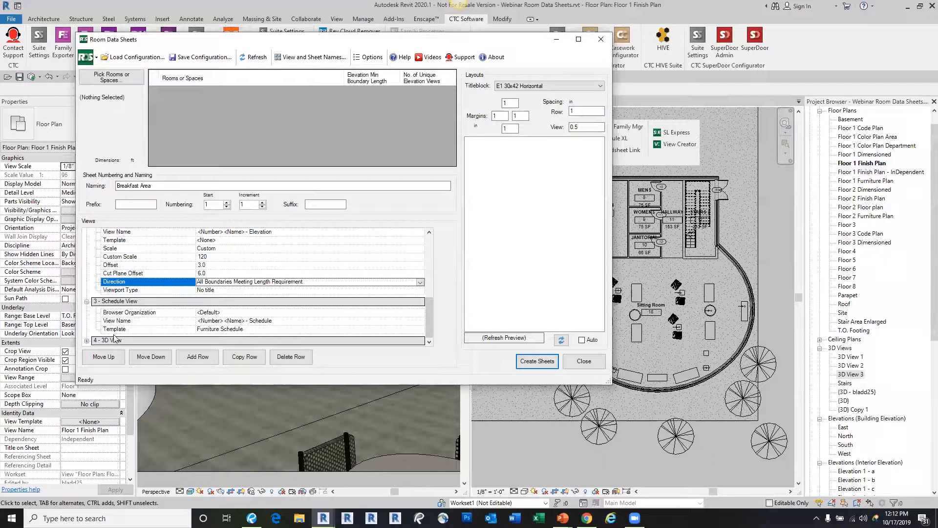
Expand the 3D view's settings and add a page break layout row at the end of the view list.
left_click(87, 342)
scroll(147, 336, "down", 4)
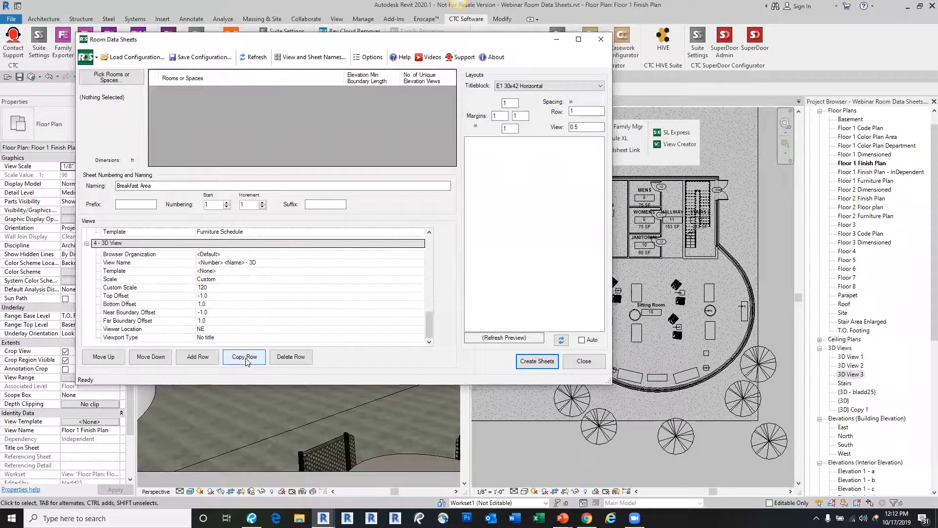
left_click(199, 359)
mouse_move(226, 443)
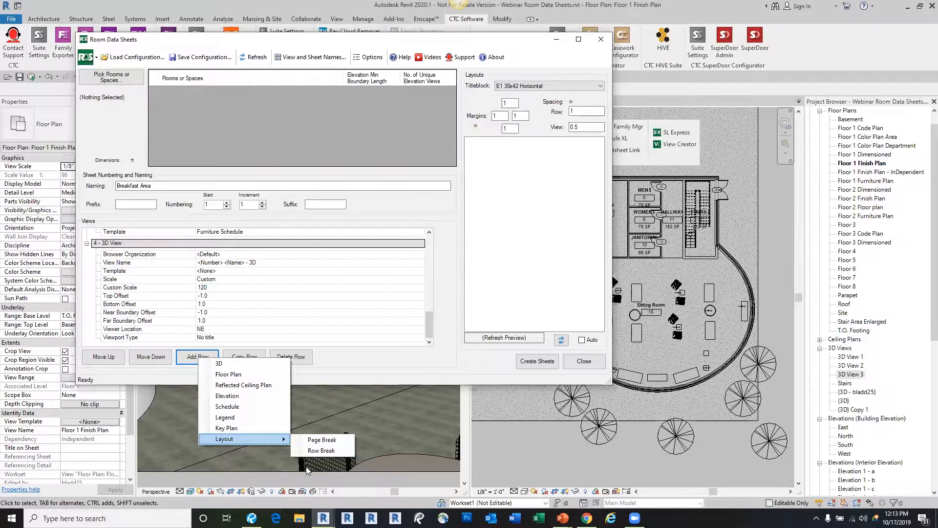
left_click(337, 449)
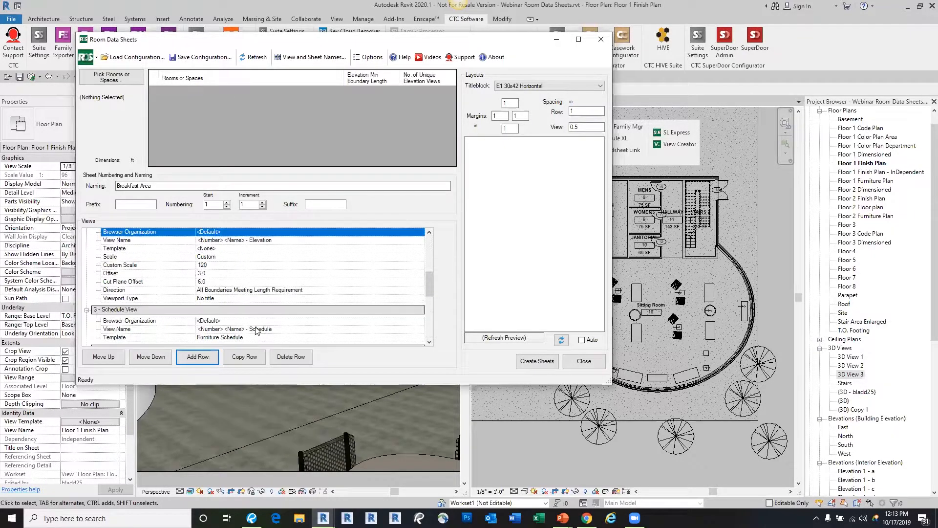
scroll(420, 338, "down", 5)
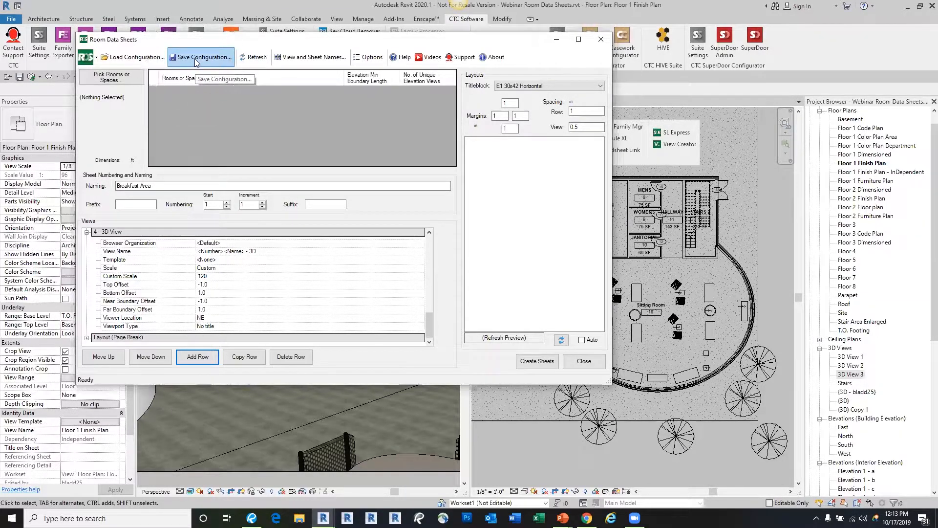
Check the titleblock choices, and narrow and move the Room Data Sheets window to uncover the floor plan.
left_click(600, 87)
left_click(515, 95)
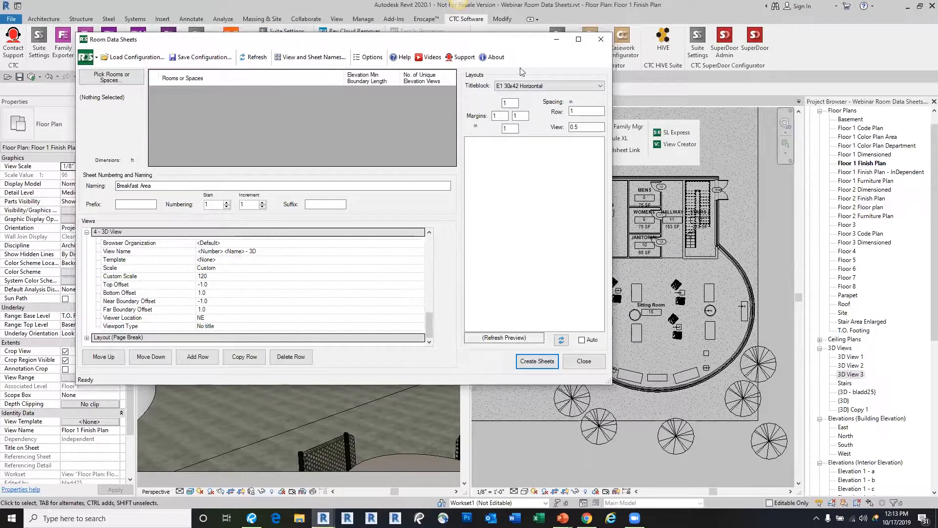
left_click_drag(613, 65, 507, 65)
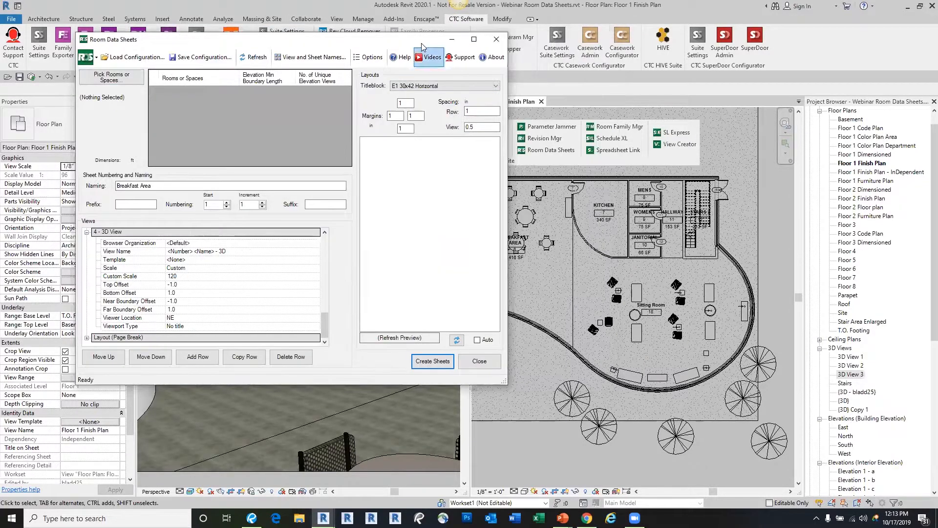
left_click_drag(413, 43, 348, 47)
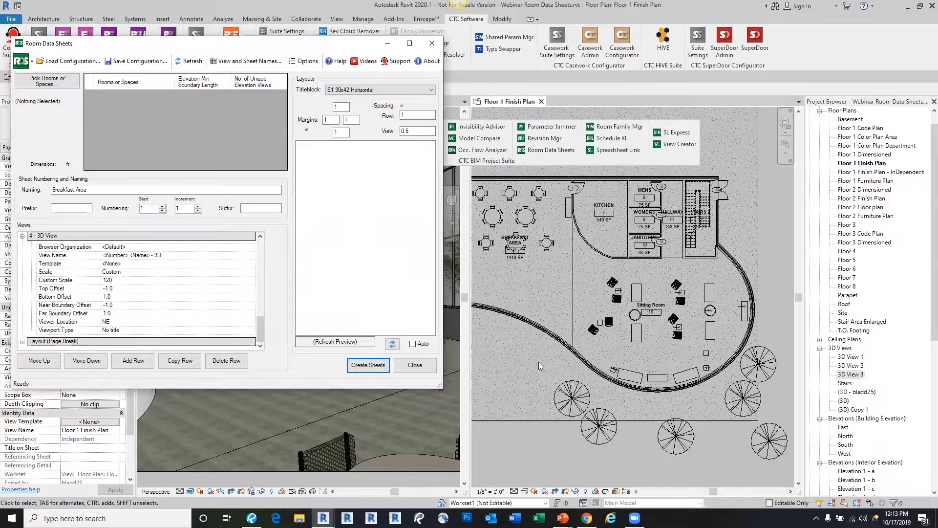
Pick the Breakfast Area and Sitting Room in the Floor 1 Finish Plan as the rooms for the data sheets.
left_click(47, 82)
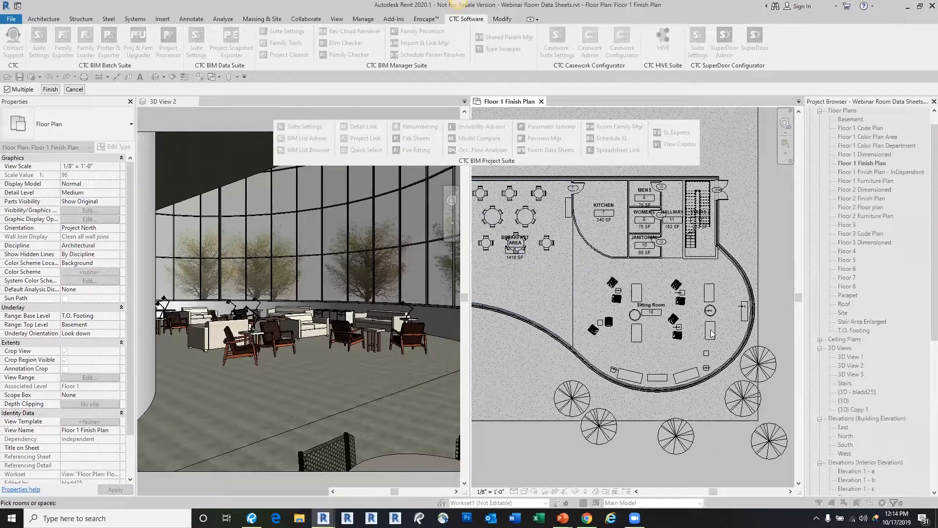
left_click(541, 268)
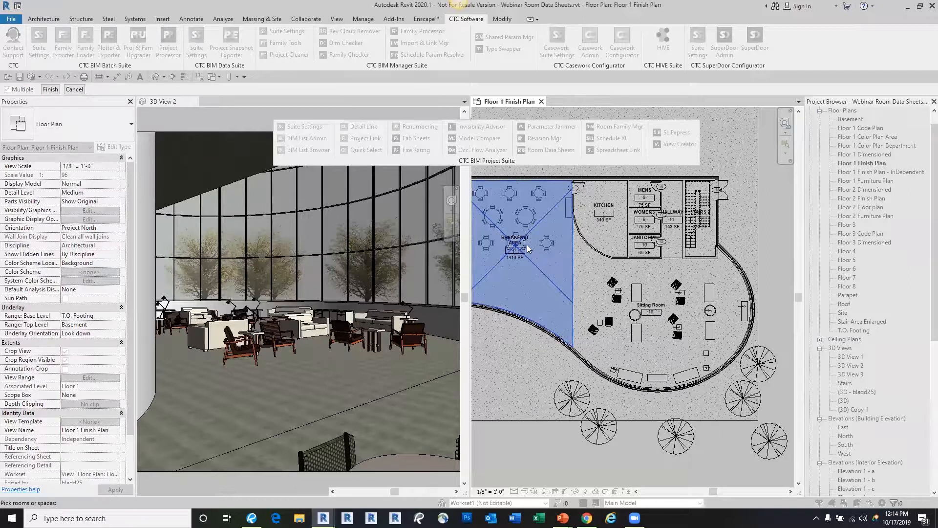
left_click(664, 294)
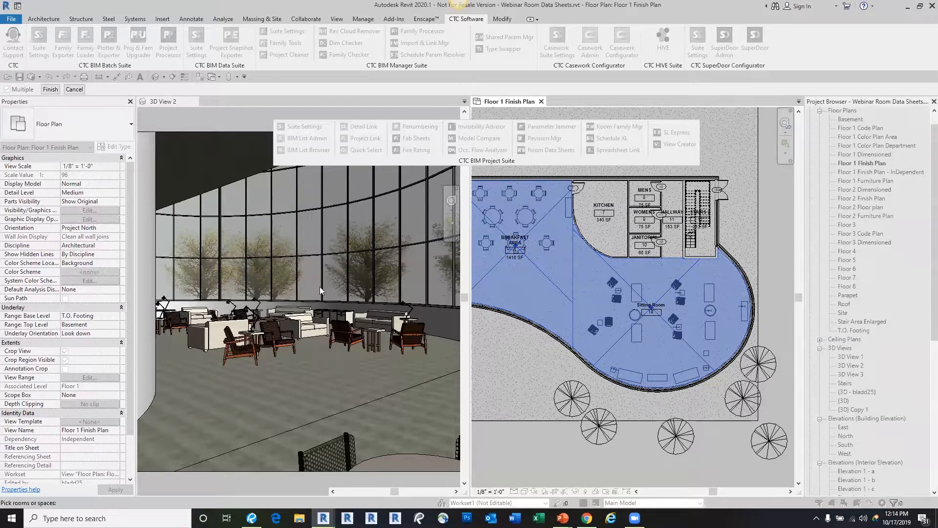
left_click(50, 90)
key("ctrl")
key("ctrl")
key("ctrl")
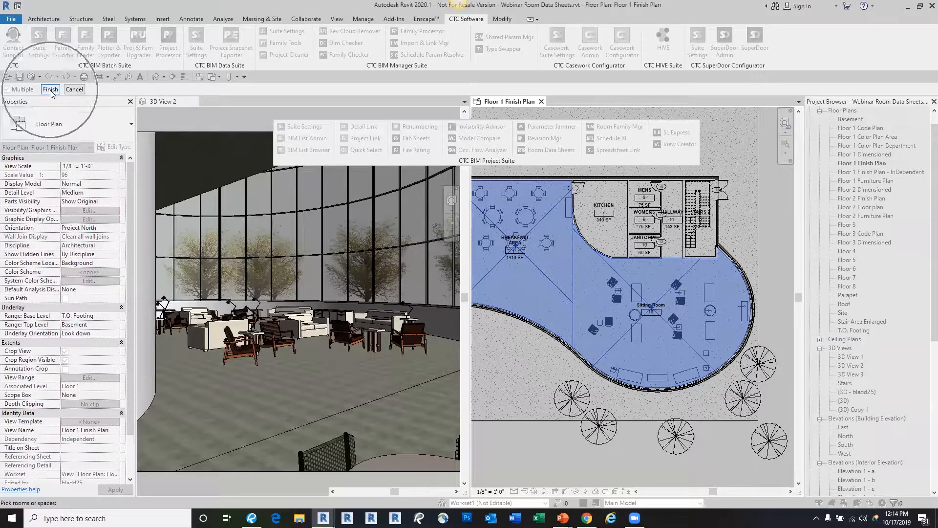
key("ctrl")
key("ctrl")
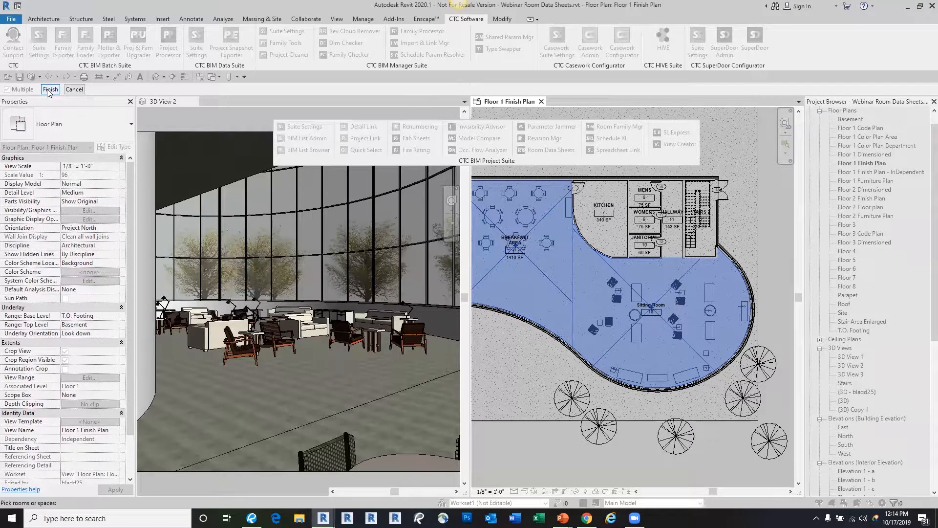
key("ctrl")
key("ctrl")
left_click(50, 90)
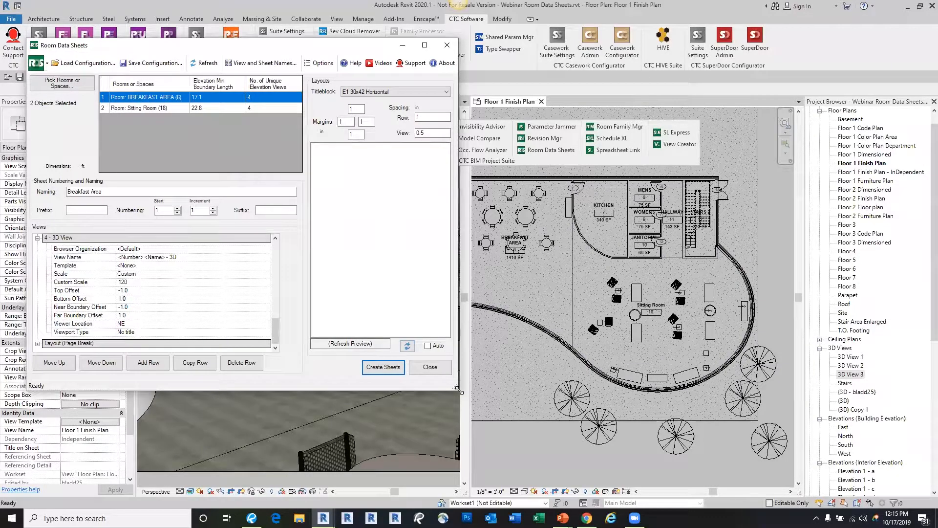
Widen the Room Data Sheets window and set the sheet numbering to prefix A, start 101 and suffix .1.
left_click_drag(476, 390, 532, 389)
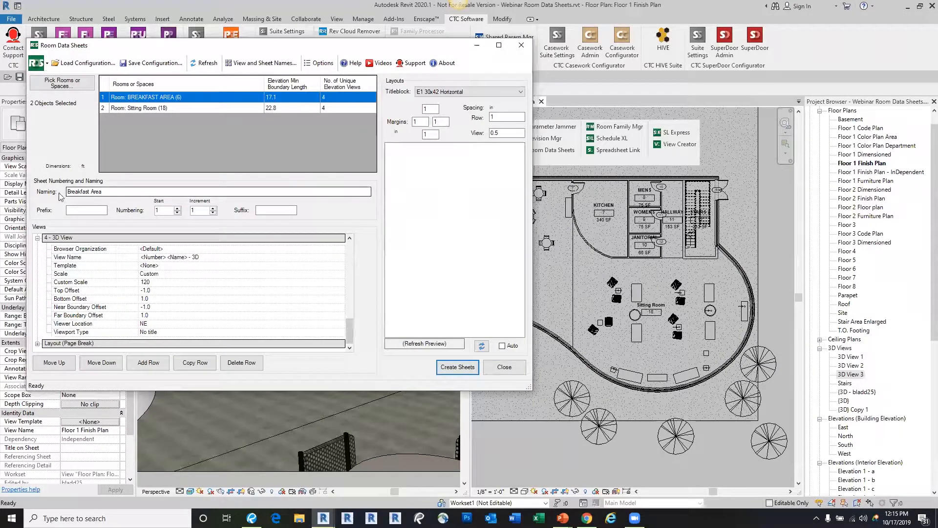
left_click(137, 108)
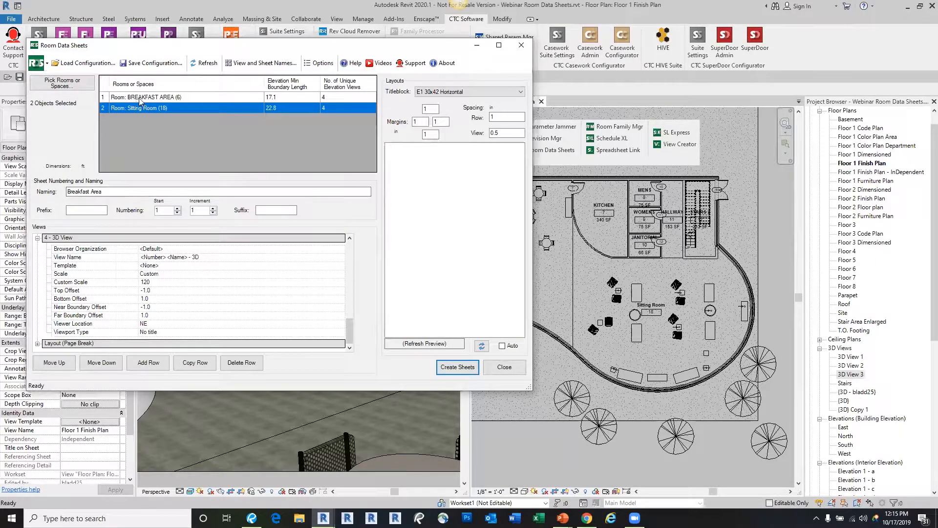
left_click(188, 98)
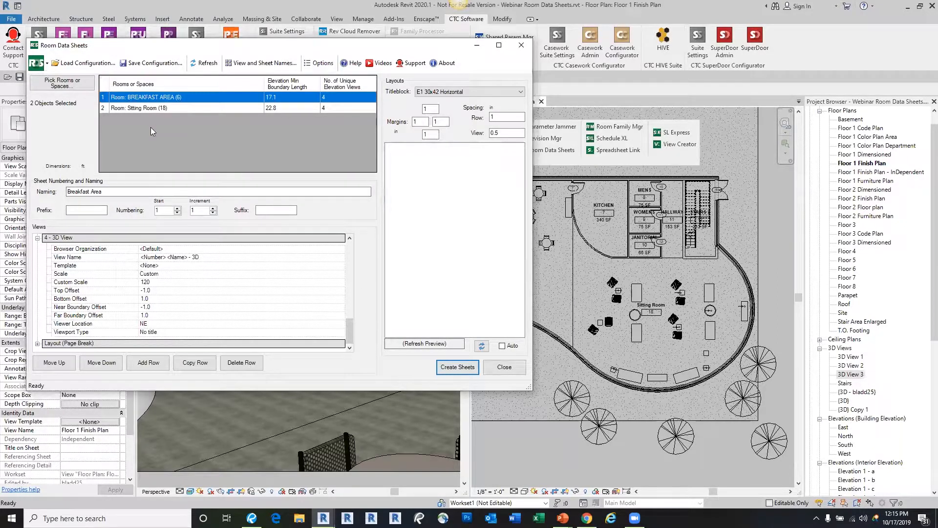
left_click(83, 210)
left_click(172, 211)
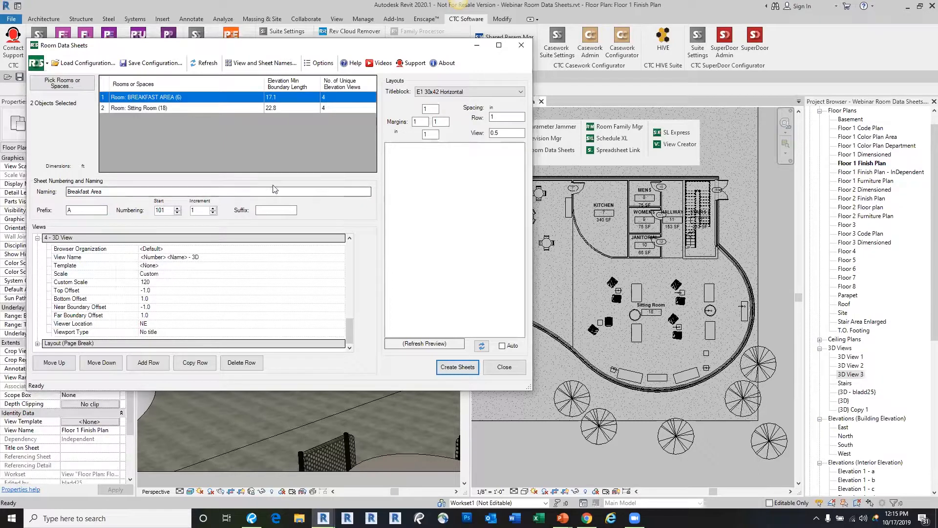
left_click(271, 209)
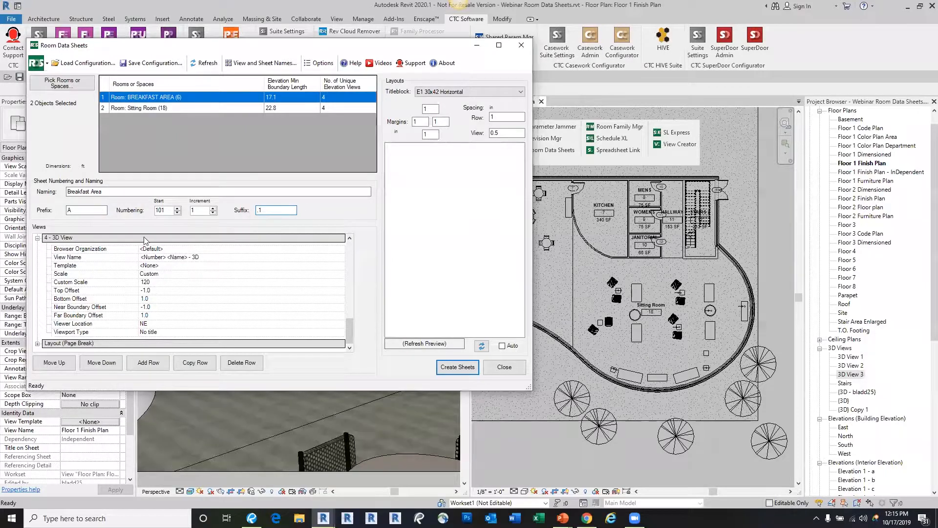
Collapse the settings of the 3D, elevation, floor plan and schedule rows in the view list.
left_click(37, 238)
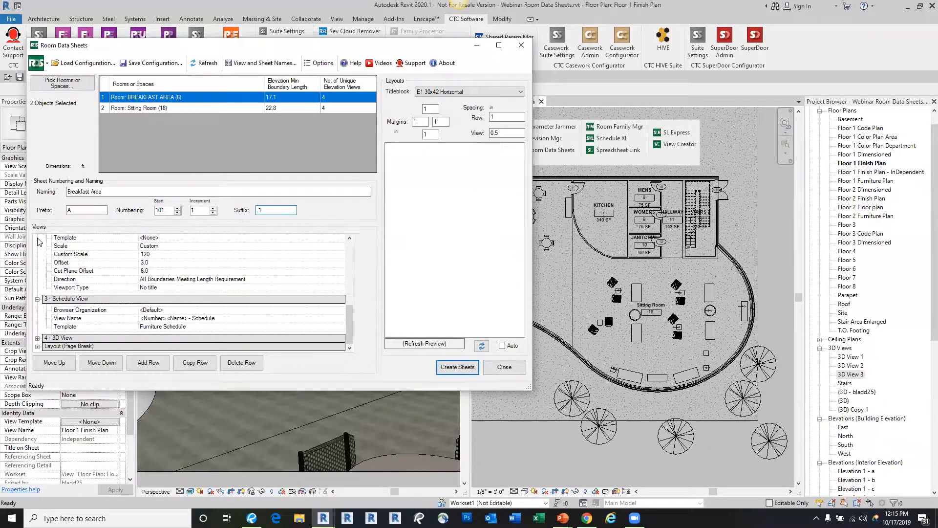
scroll(40, 245, "up", 2)
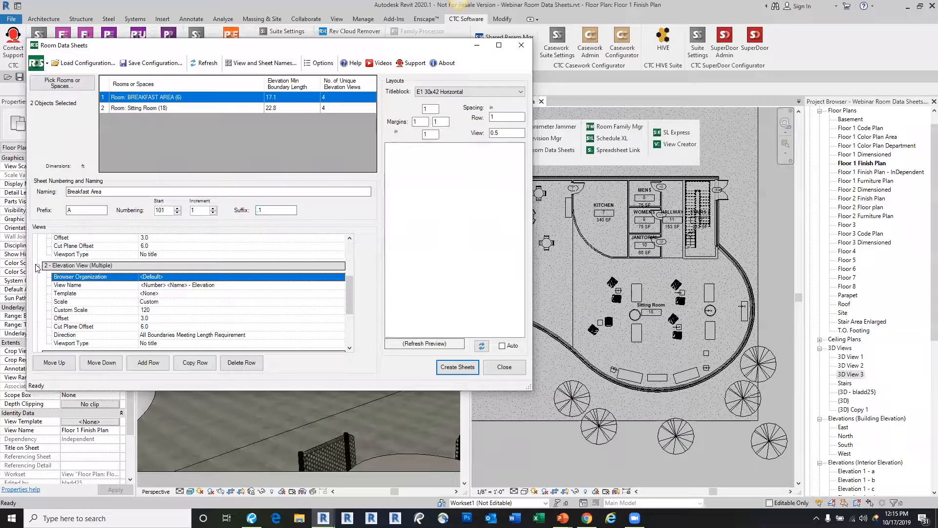
left_click(37, 266)
scroll(39, 262, "up", 2)
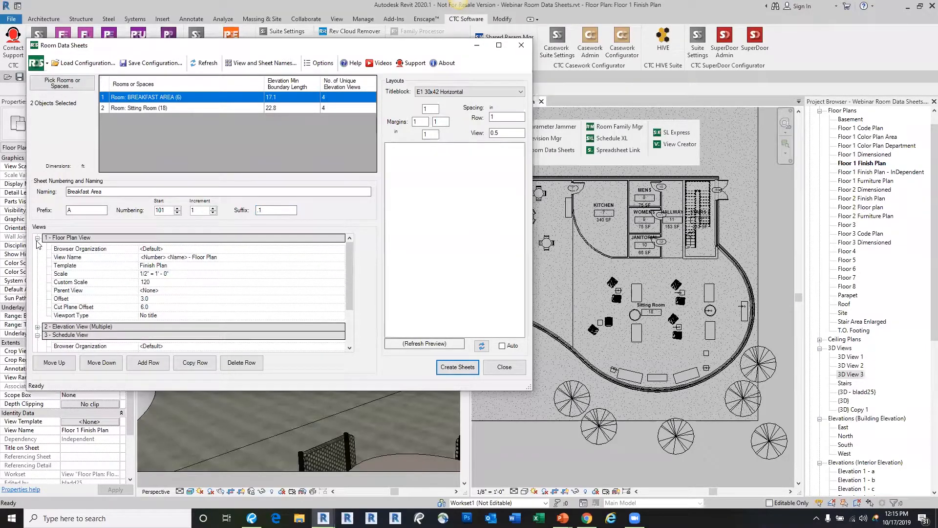
left_click(38, 238)
left_click(37, 254)
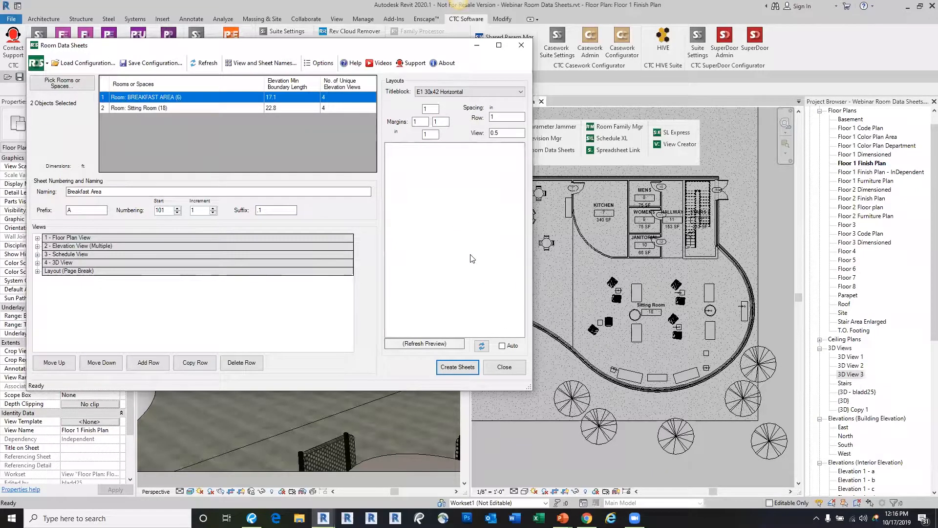
Generate the sheet layout preview and look through the previewed pages.
left_click(481, 345)
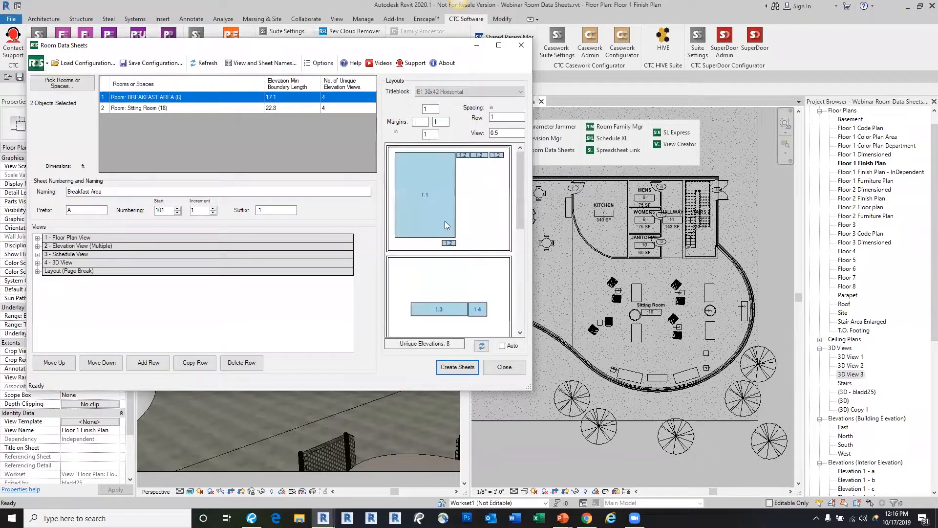
scroll(471, 210, "down", 3)
scroll(471, 215, "up", 3)
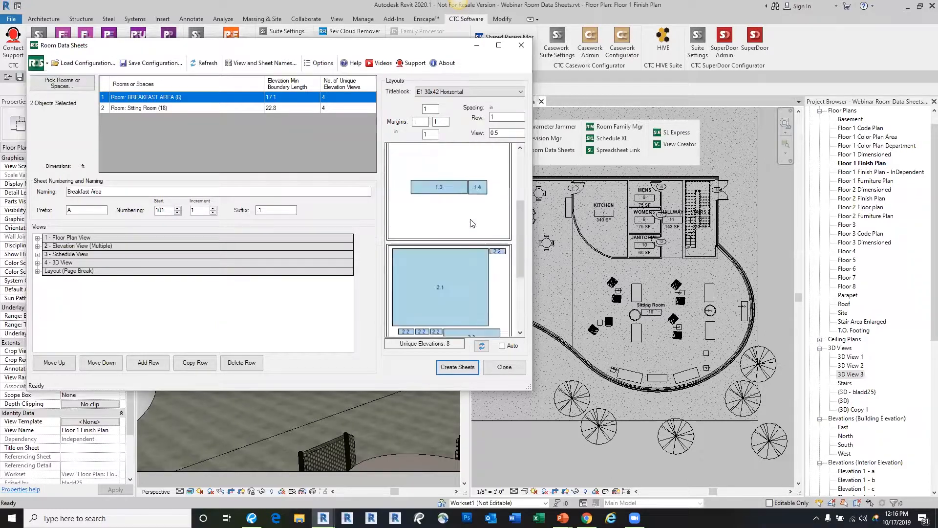
Set the floor plan view's scale to 1/8" = 1'-0" and refresh the layout preview to review the sheets.
left_click(38, 238)
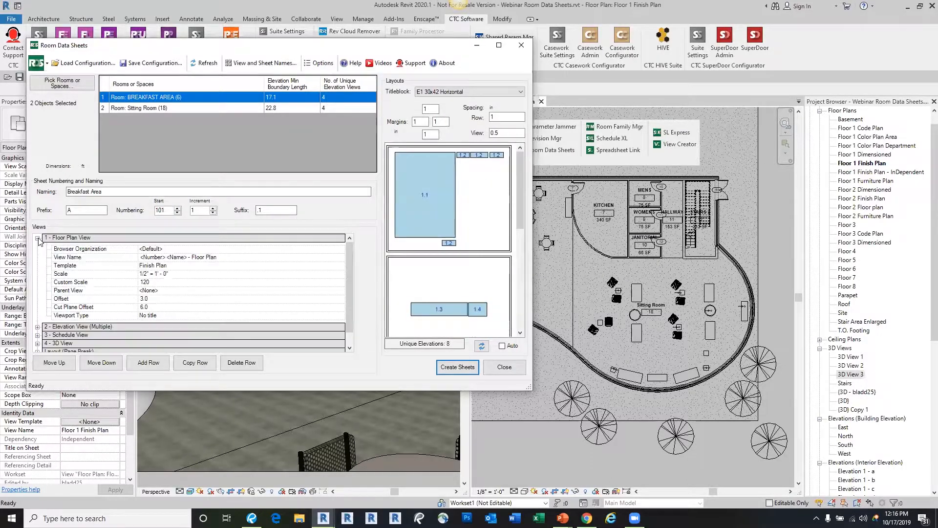
left_click(174, 275)
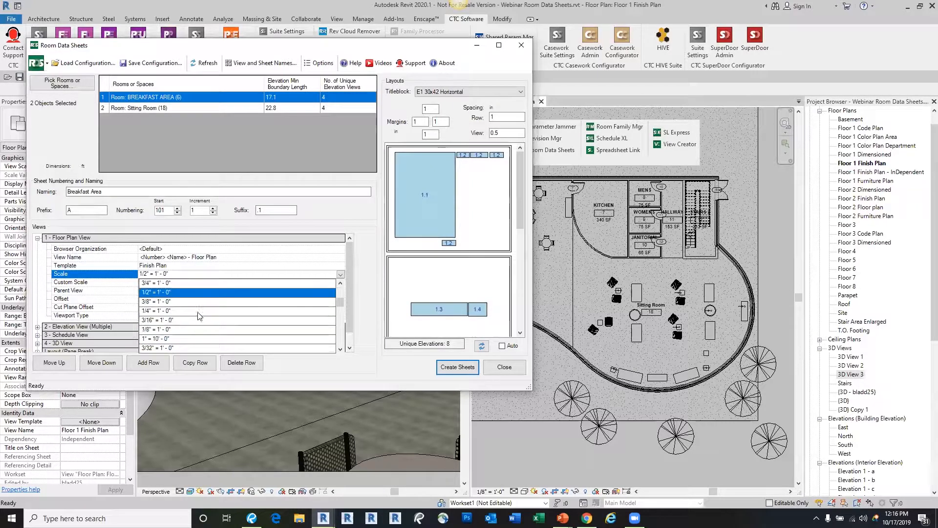
left_click(168, 329)
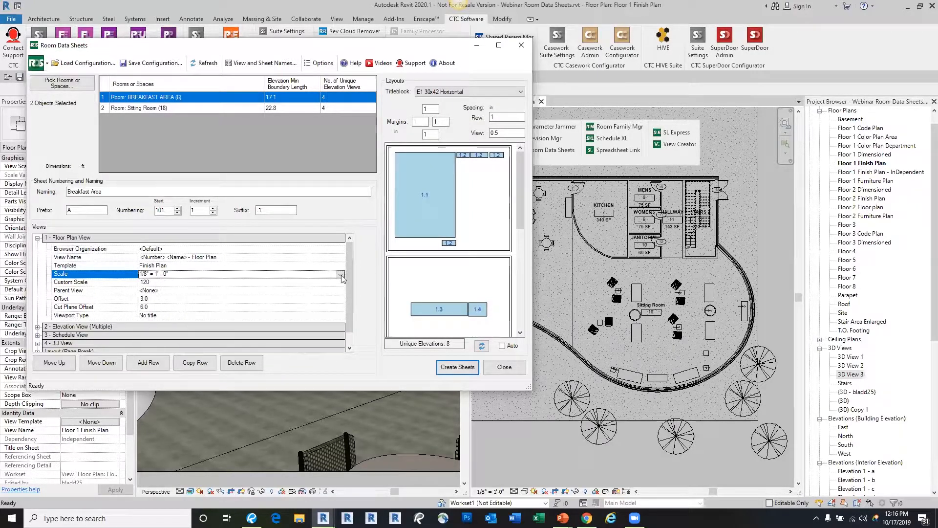
left_click(481, 345)
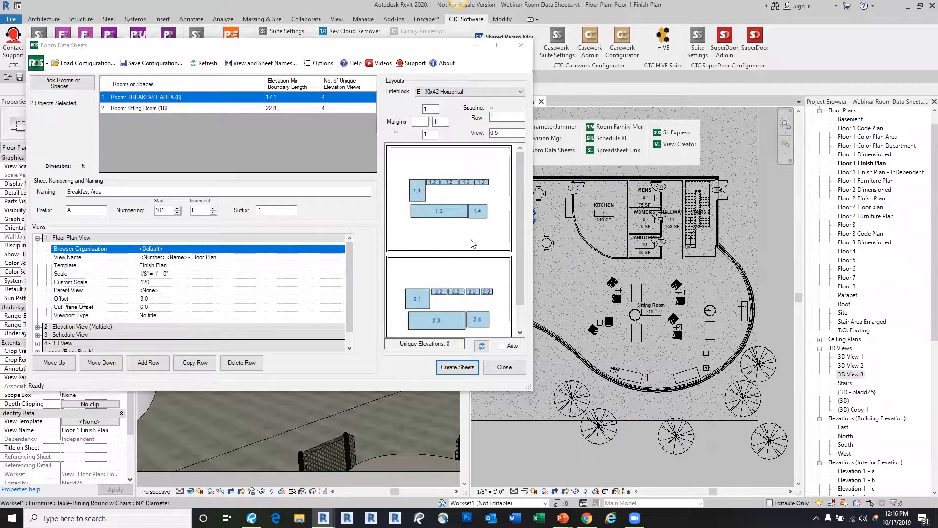
scroll(473, 247, "down", 1)
scroll(471, 248, "up", 1)
scroll(456, 243, "down", 1)
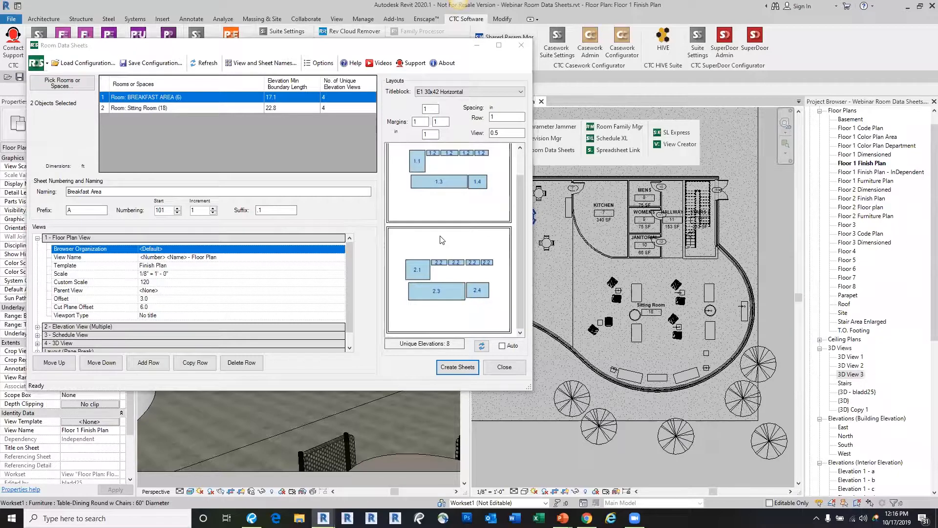
scroll(442, 240, "up", 1)
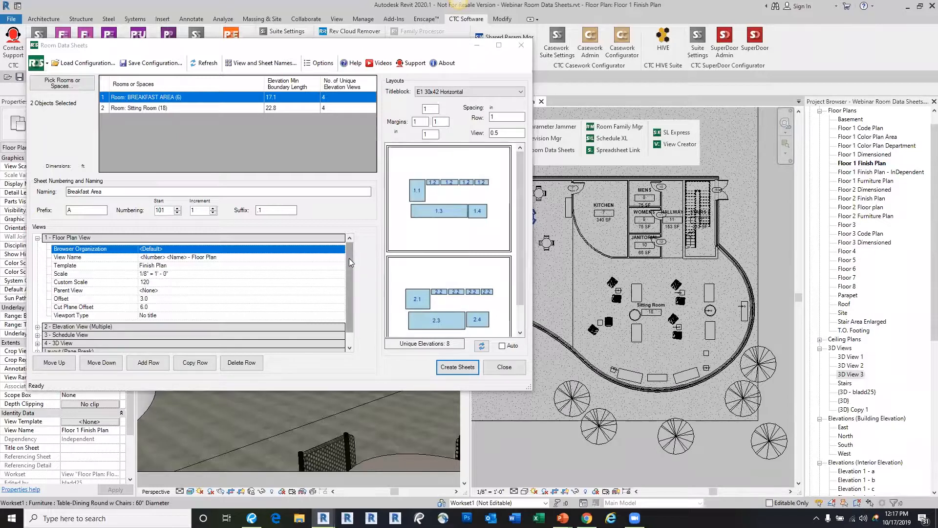
Change the layout row's type to Row Break and refresh the sheet layout preview.
scroll(352, 263, "down", 1)
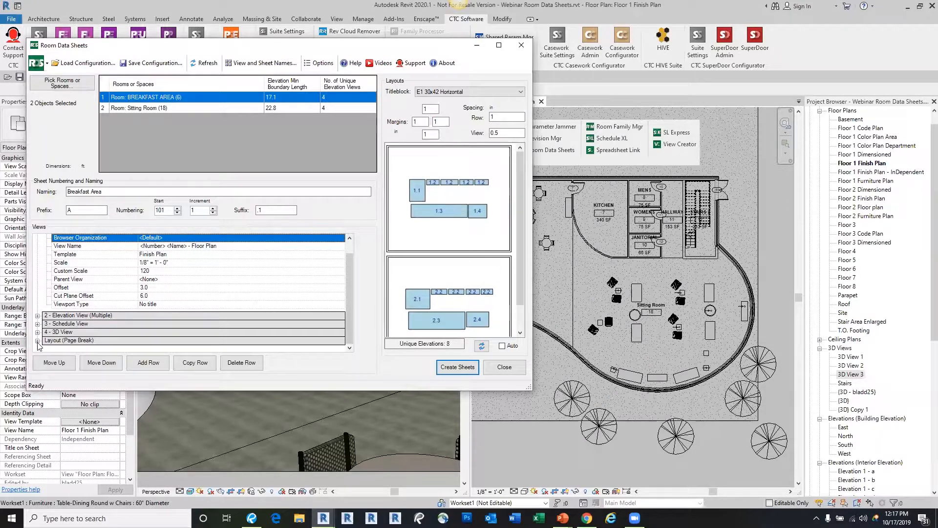
double_click(195, 340)
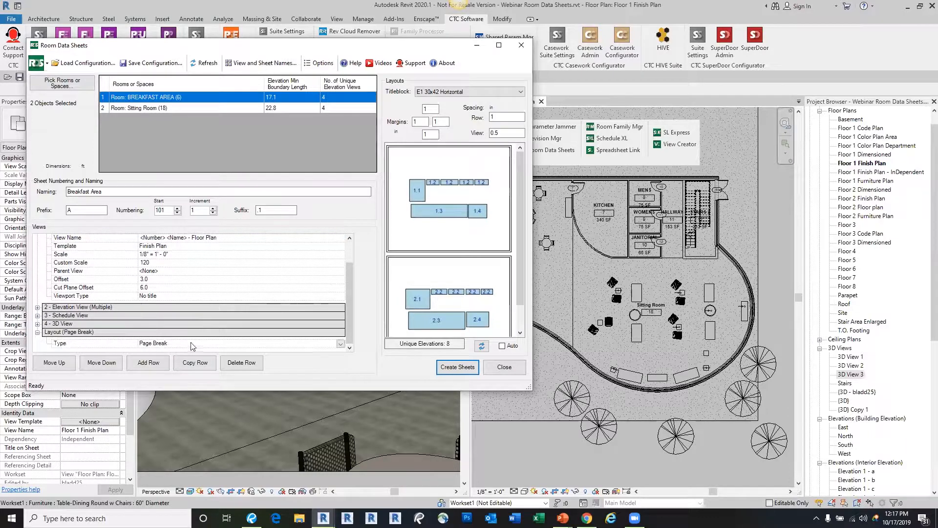
left_click(341, 344)
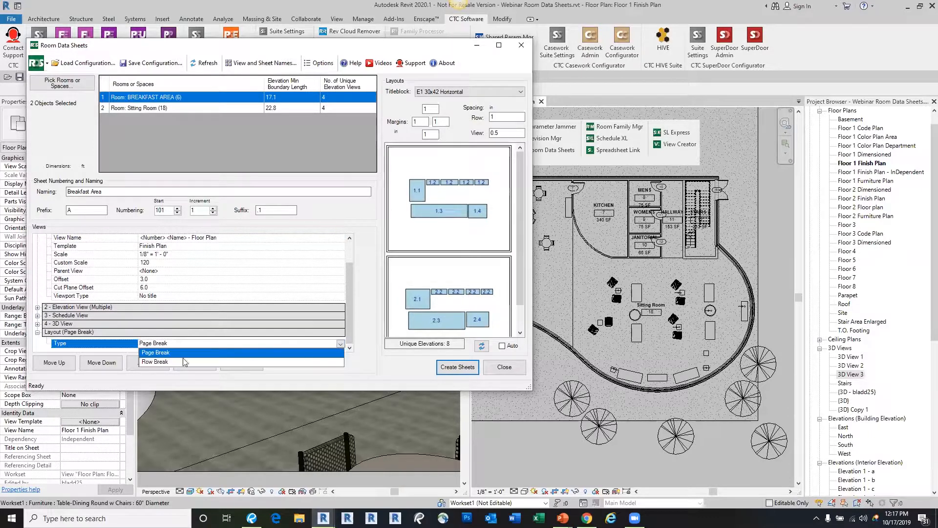
left_click(155, 362)
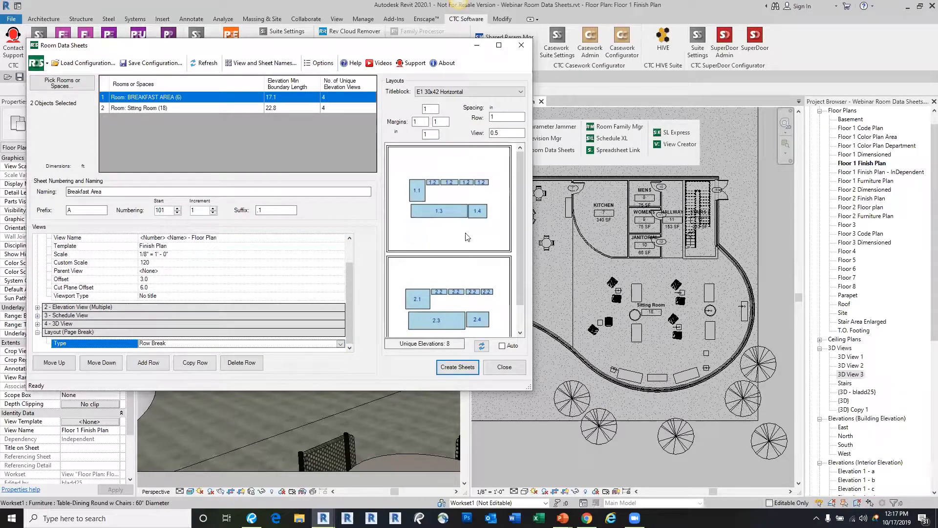
left_click(482, 346)
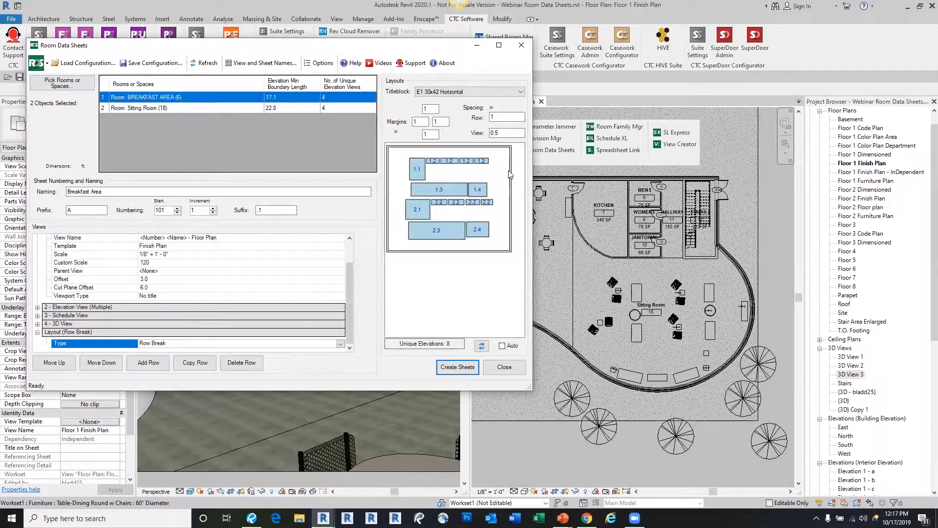
Change the layout row's type to Page Break, refresh the layout preview and create the sheets.
left_click(340, 344)
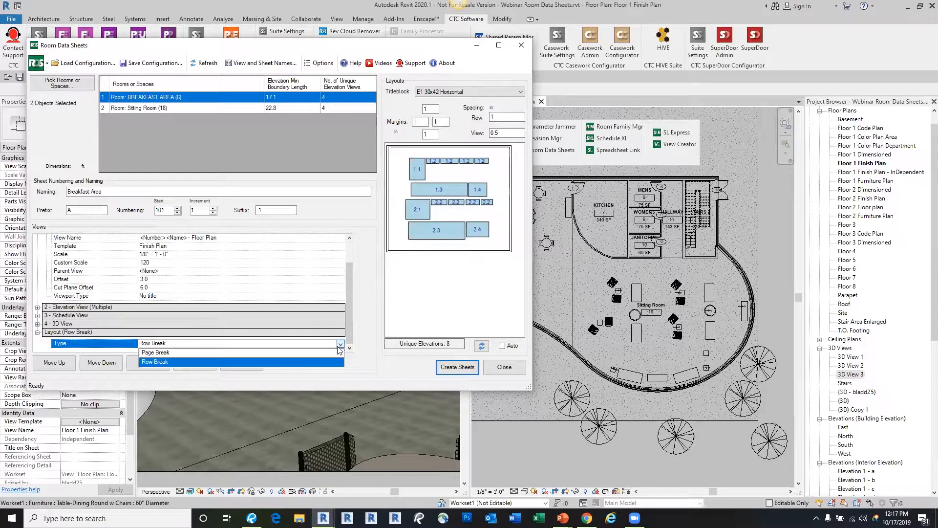
left_click(156, 352)
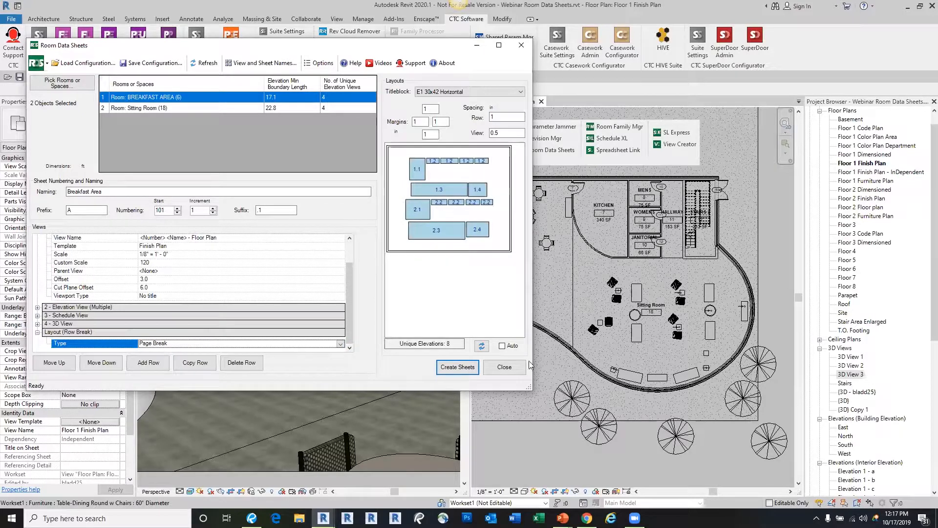
left_click(482, 346)
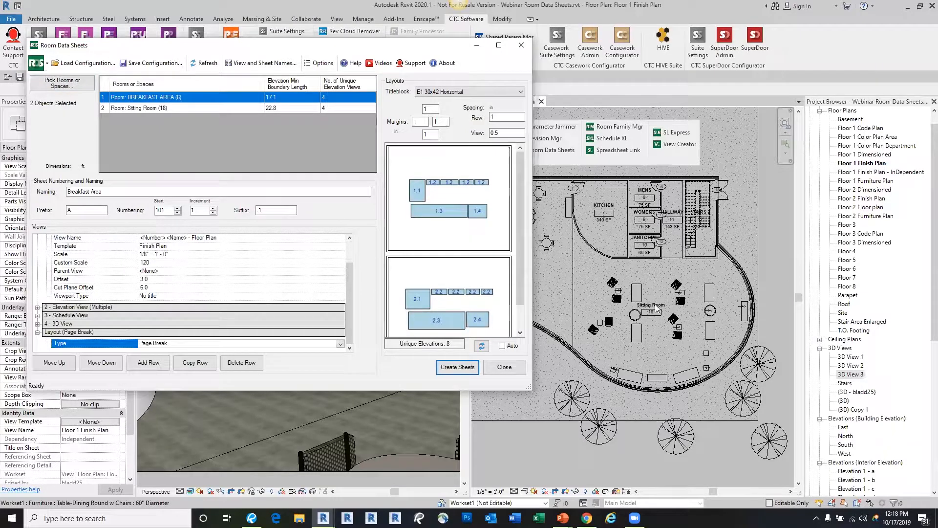
left_click(456, 369)
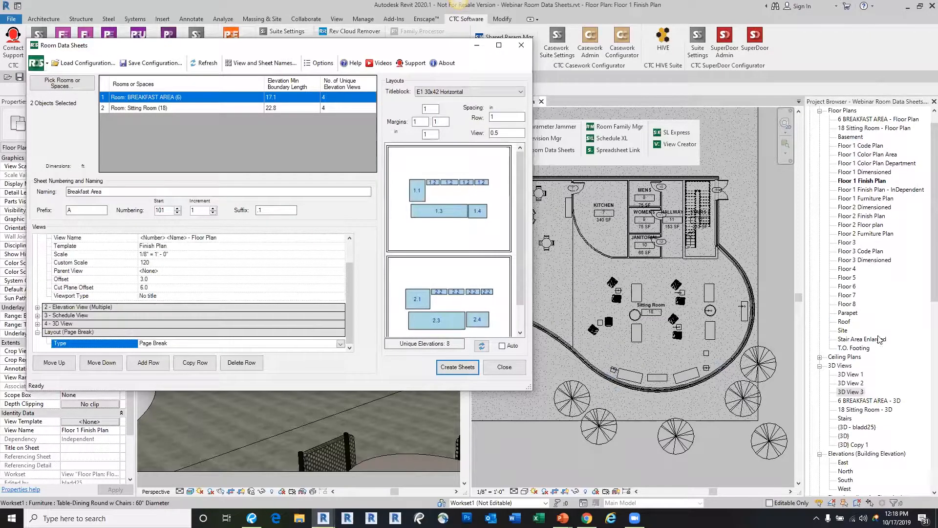
Look through the generated room plans, 3D views, elevations, schedules and sheets in the Project Browser.
left_click(590, 270)
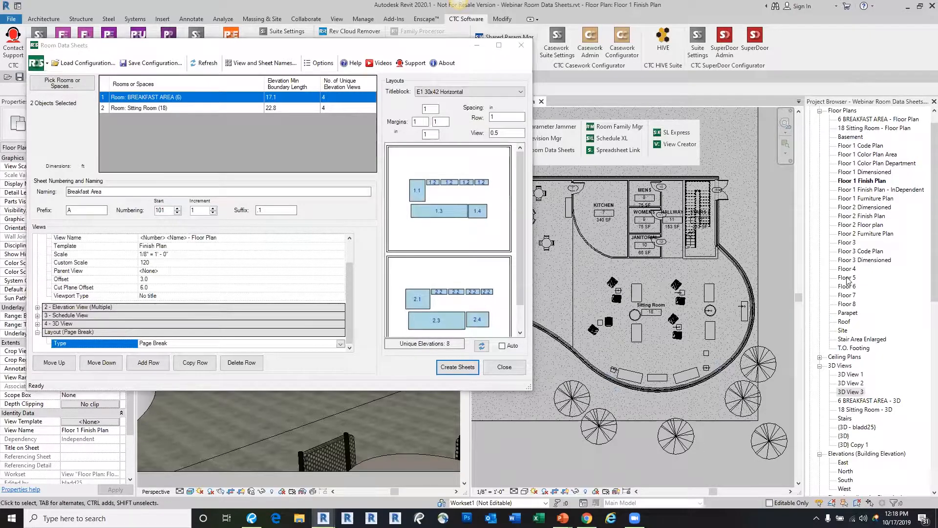
scroll(848, 280, "down", 5)
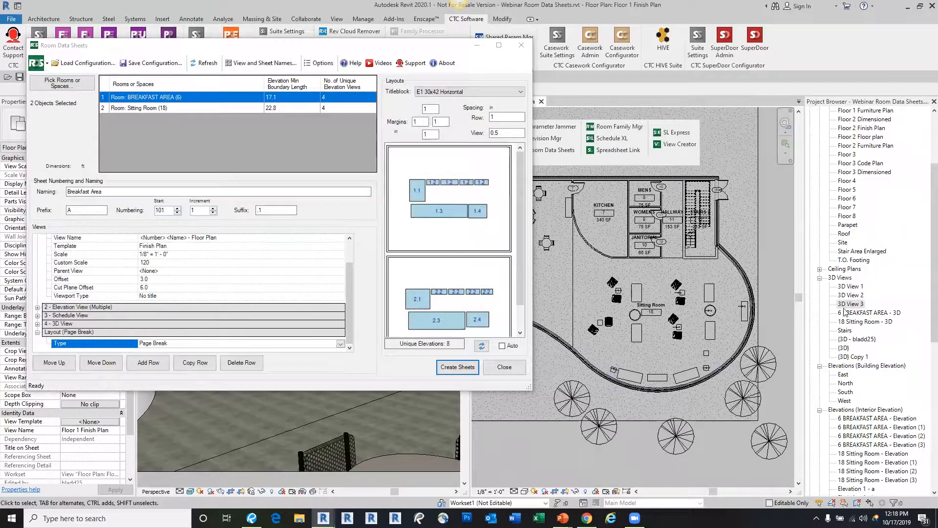
scroll(854, 317, "down", 4)
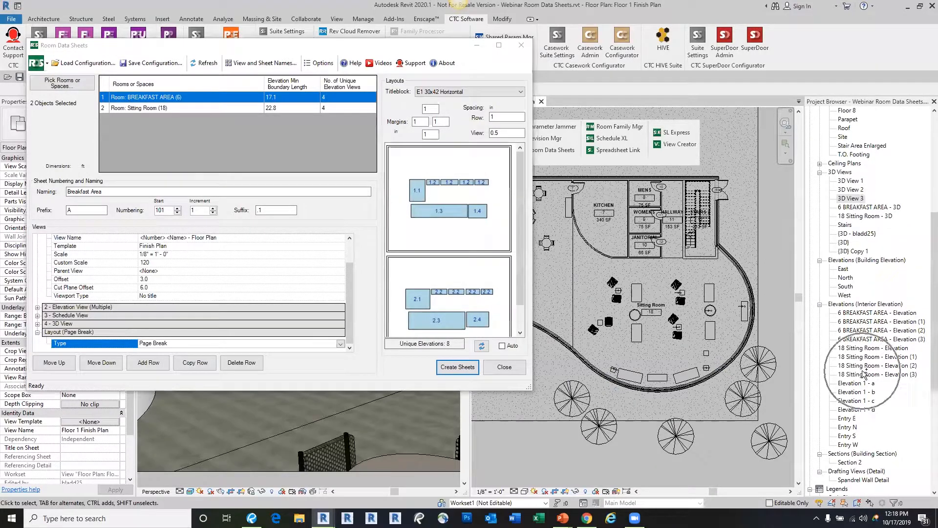
scroll(864, 376, "down", 3)
scroll(864, 374, "down", 4)
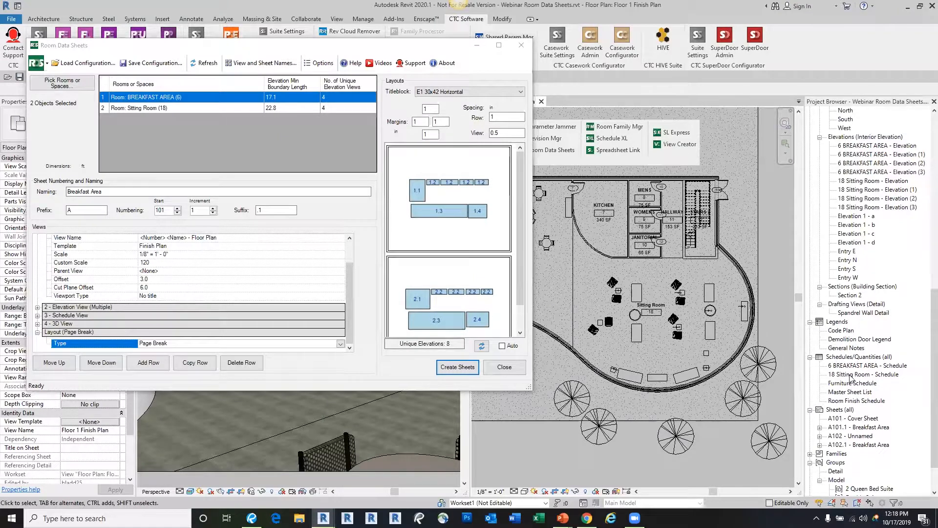
scroll(853, 383, "down", 2)
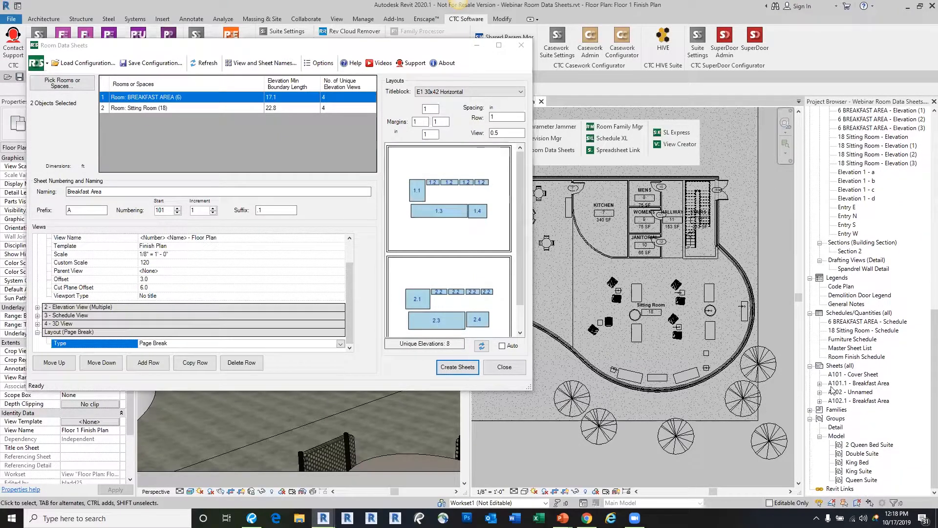
Open sheet A101.1 - Breakfast Area and close the Room Data Sheets dialog.
left_click(849, 383)
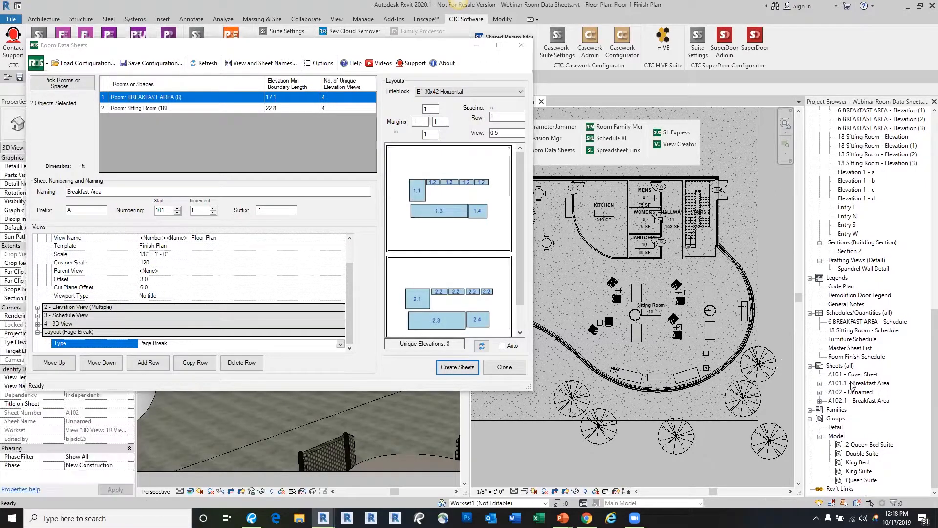
double_click(849, 383)
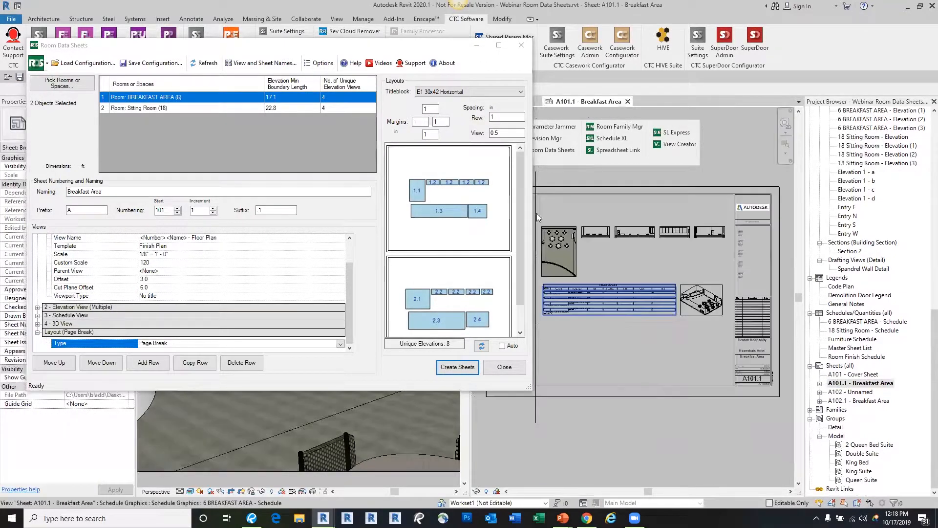
left_click(523, 49)
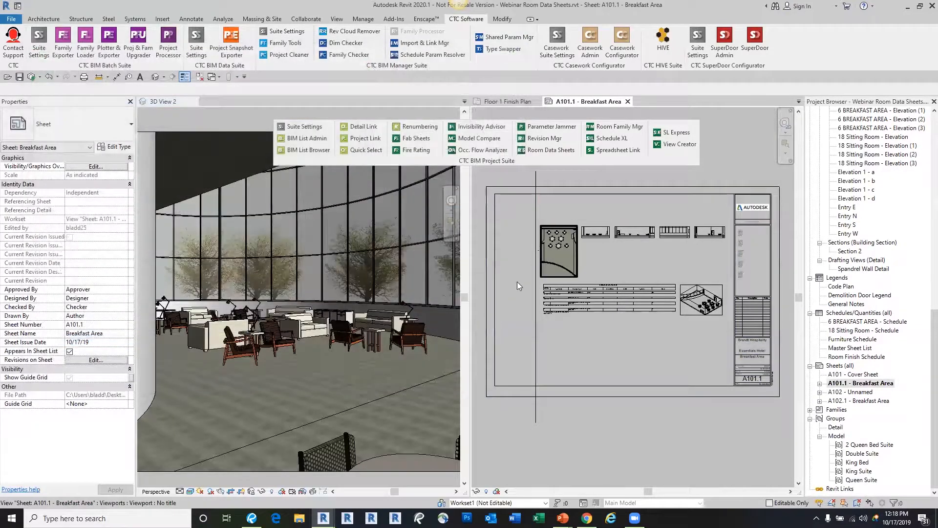
Turn off Show Guide Grid for the title block on sheet A101.1.
left_click(494, 328)
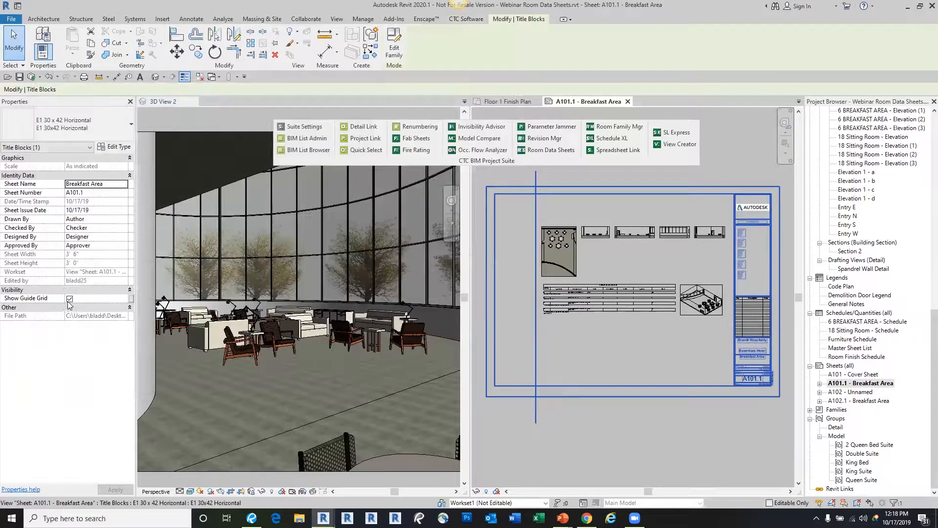
left_click(651, 350)
scroll(649, 347, "up", 3)
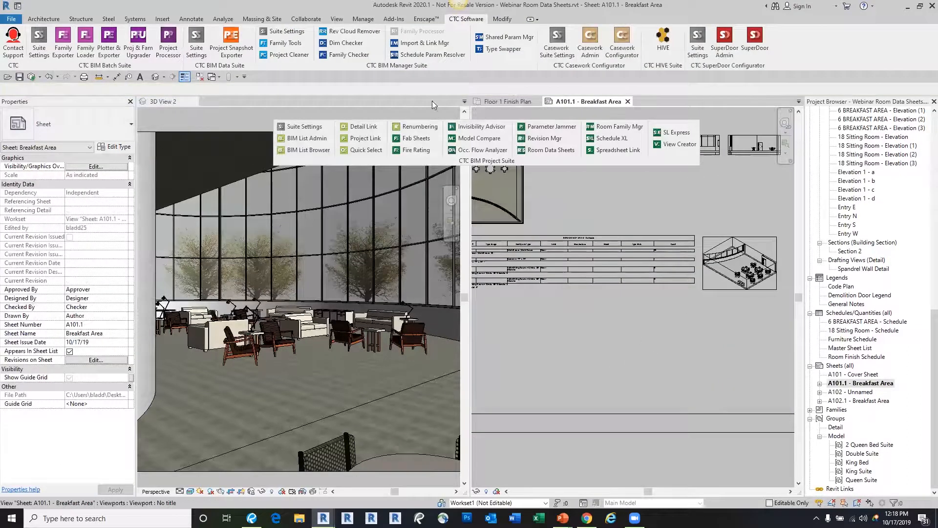
Close the 3D View 2 view and move the floating CTC BIM Project Suite panel up, clear of the sheet.
left_click(196, 101)
middle_click_drag(354, 220, 486, 293)
left_click_drag(494, 161, 554, 99)
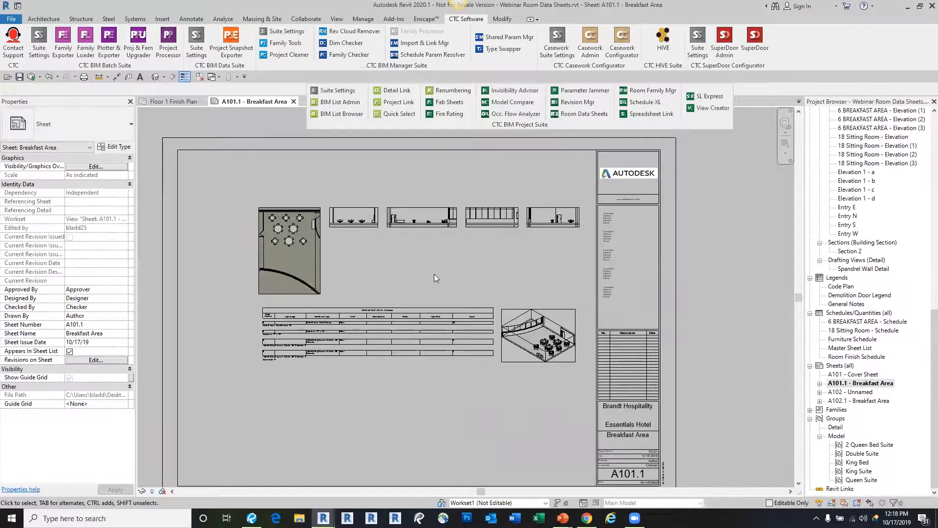
scroll(440, 273, "up", 2)
middle_click_drag(474, 278, 476, 232)
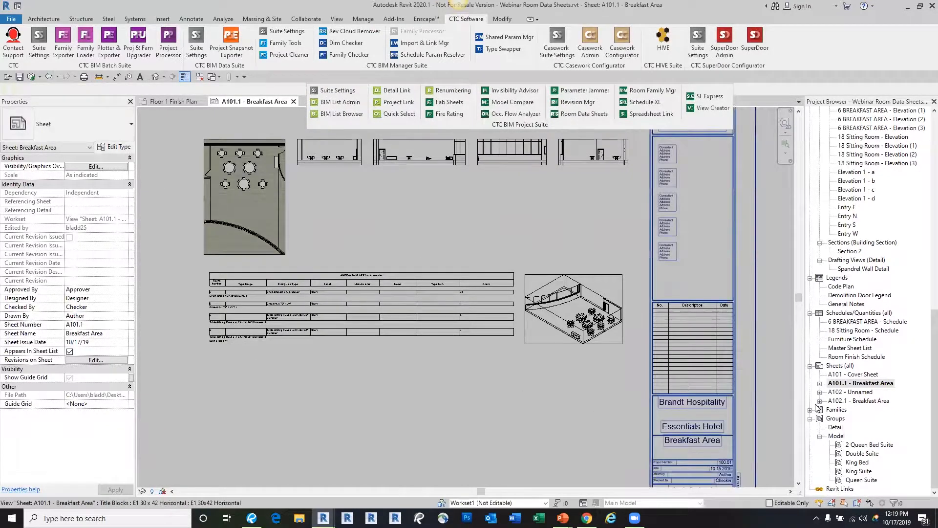
Open sheet A102.1 - Breakfast Area and turn off Show Guide Grid for its title block.
double_click(847, 401)
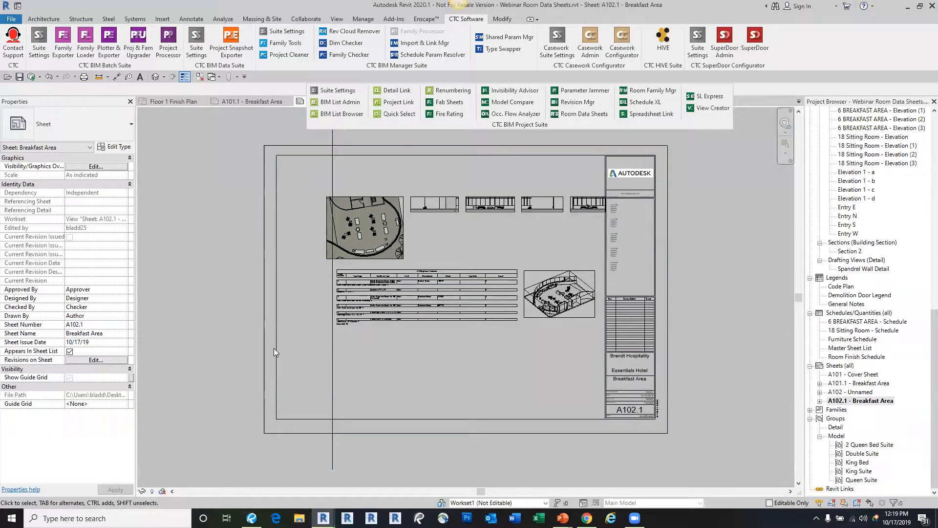
left_click(274, 347)
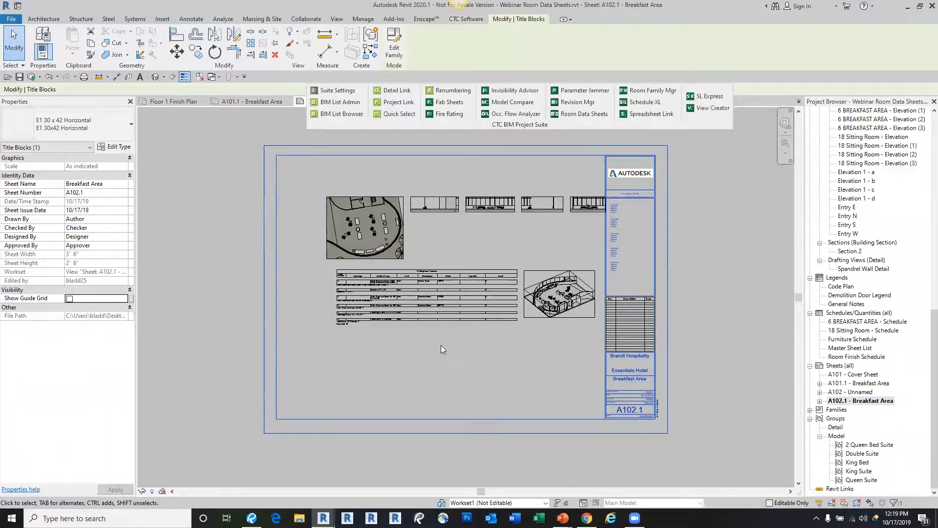
scroll(452, 320, "up", 2)
middle_click_drag(505, 217, 472, 279)
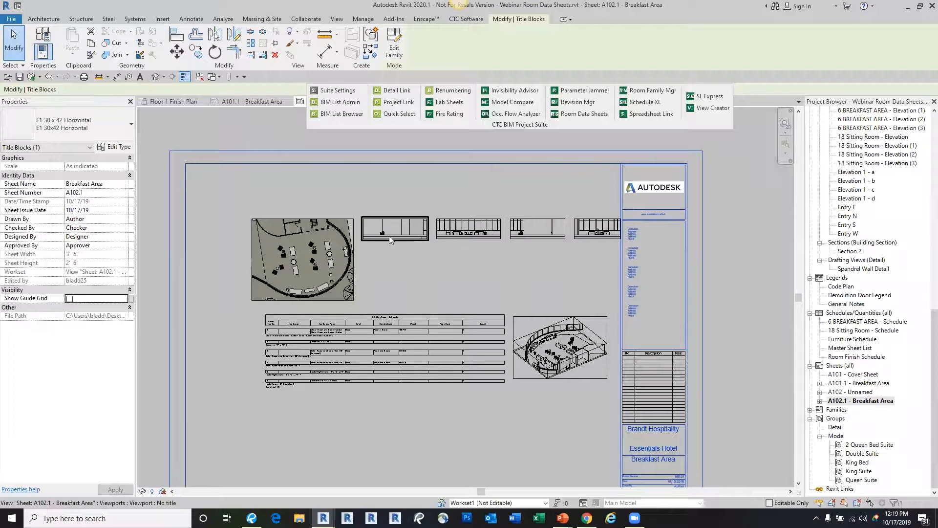
scroll(384, 237, "up", 3)
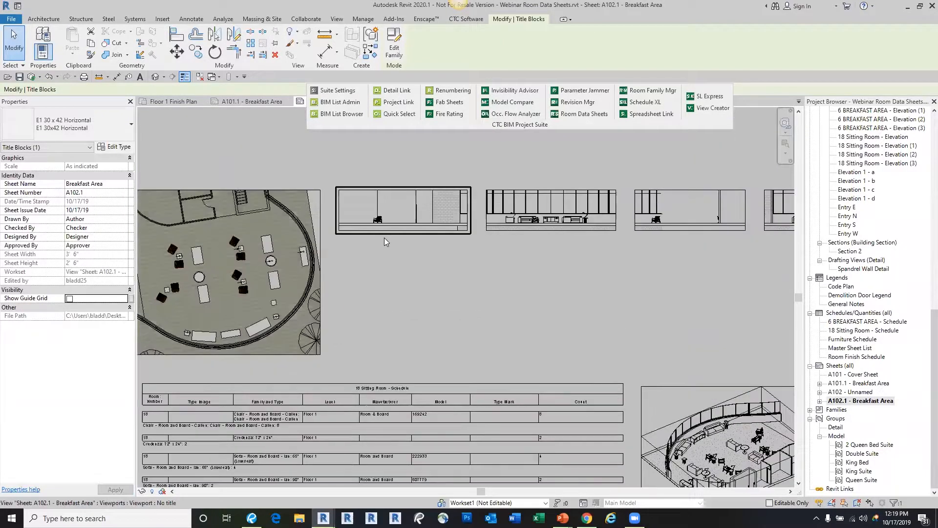
scroll(384, 238, "down", 2)
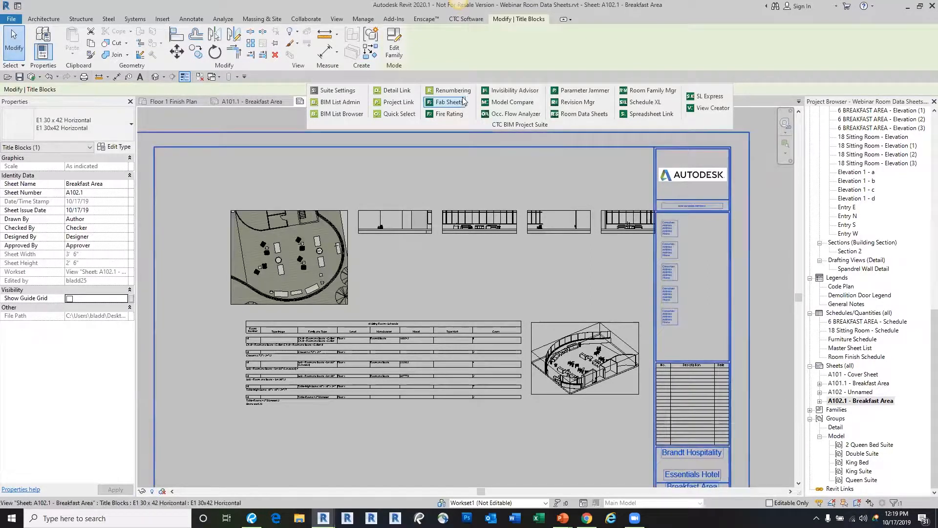
Move the floor plan to the sheet's upper left, the schedule to the lower left and the 3D view below the elevations.
left_click_drag(313, 272, 281, 247)
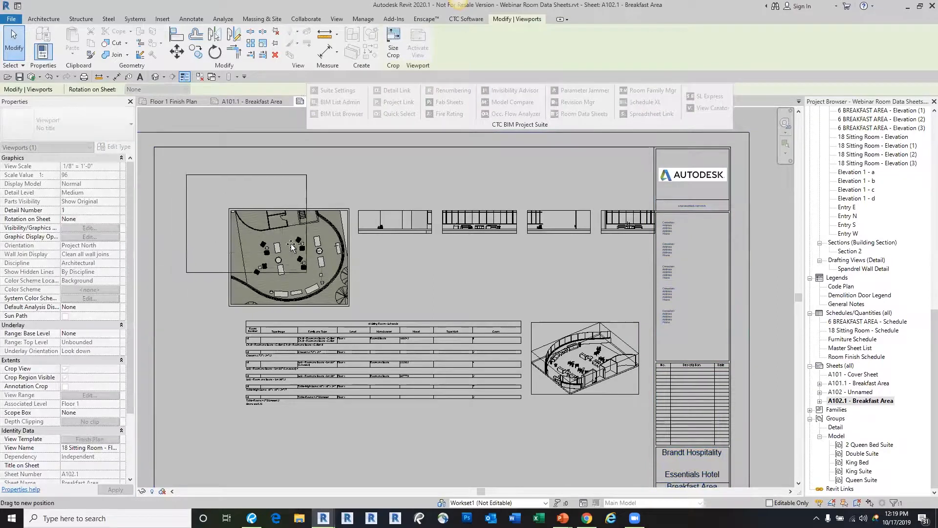
left_click(436, 360)
left_click_drag(442, 319, 374, 377)
left_click_drag(626, 373, 488, 313)
Look at the Detail Numbers options of the Renumbering tool and close it without renumbering.
left_click(504, 229)
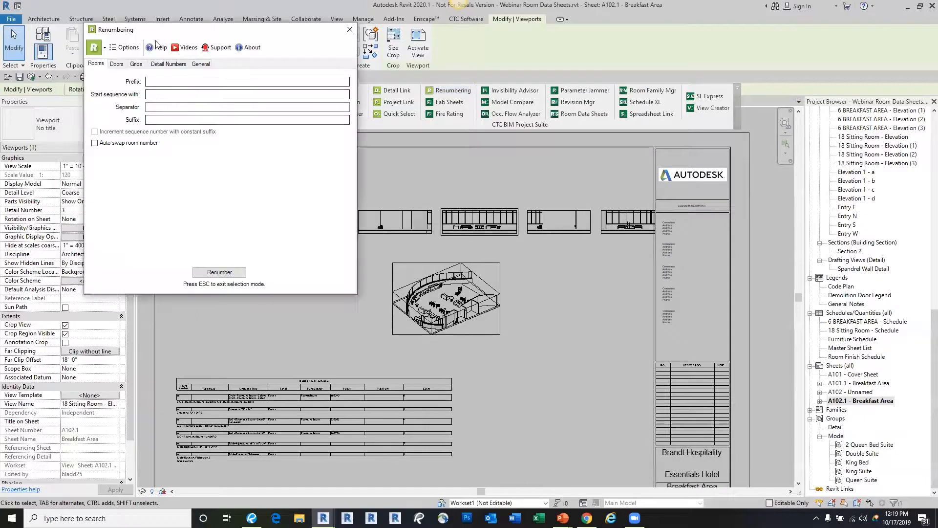
left_click(168, 64)
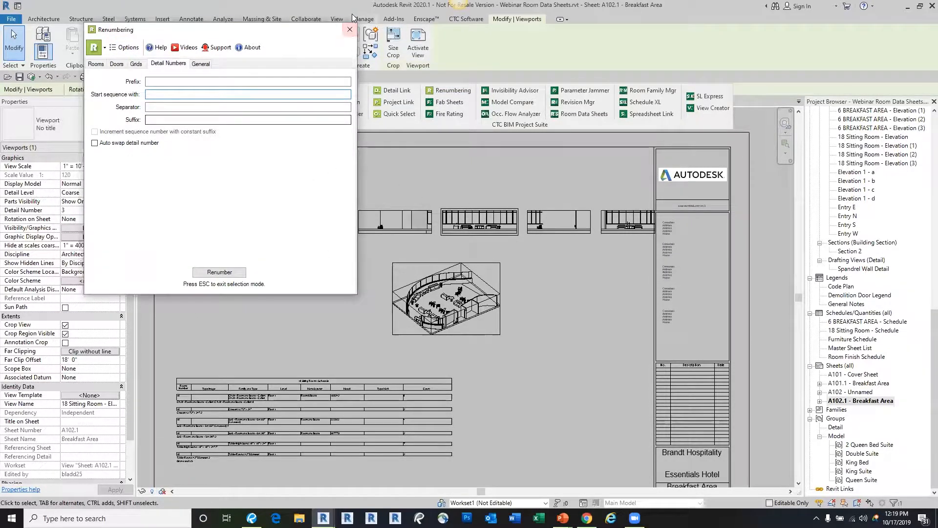
left_click(350, 32)
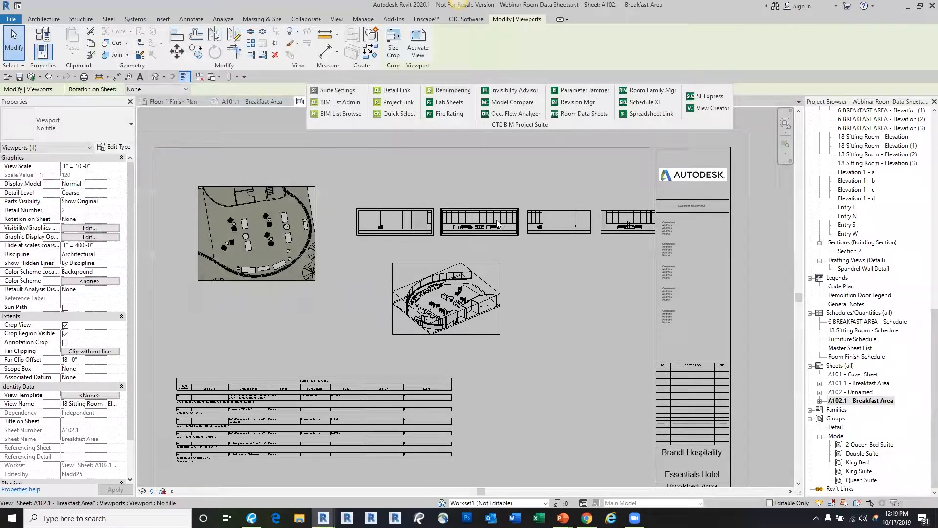
Stack the four elevation viewports in a column beside the title block and place the 3D view above them.
left_click_drag(473, 226, 533, 412)
left_click(572, 226)
left_click_drag(572, 226, 549, 361)
left_click_drag(626, 225, 541, 301)
left_click(401, 230)
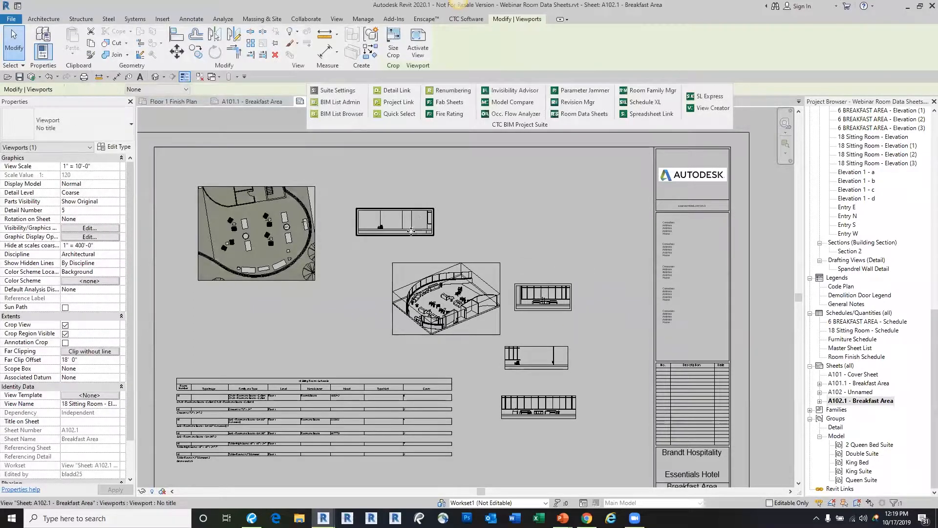
left_click_drag(401, 229, 552, 258)
left_click_drag(454, 326, 545, 219)
left_click(387, 302)
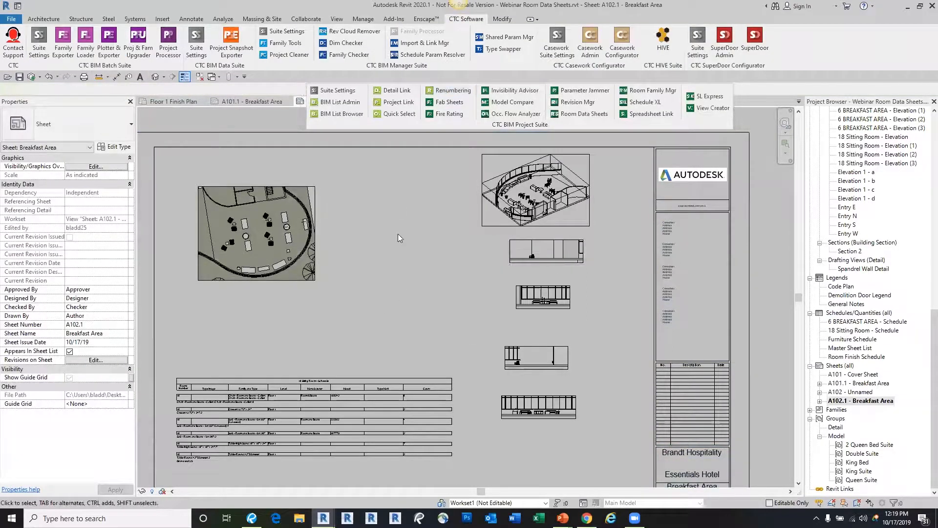
Set the 3D view's viewport type to Viewport 1.
left_click(523, 225)
left_click(122, 126)
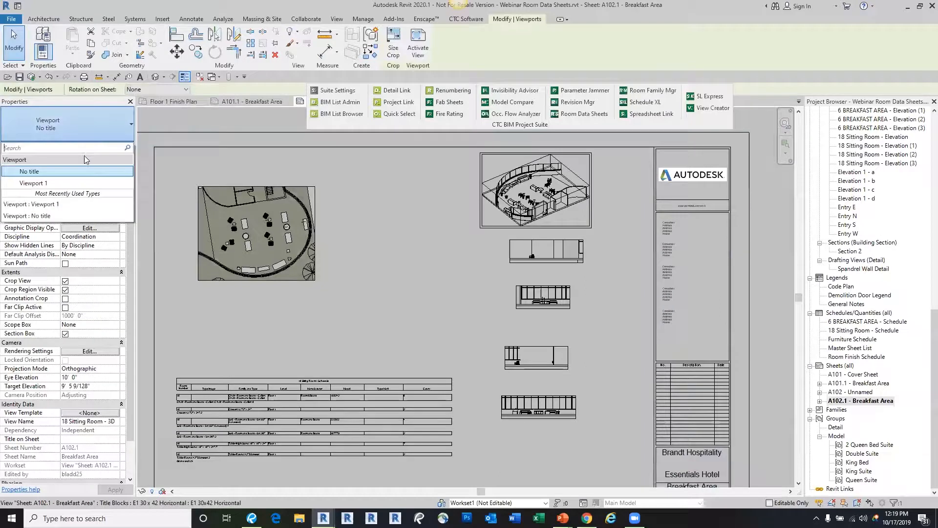
left_click(54, 185)
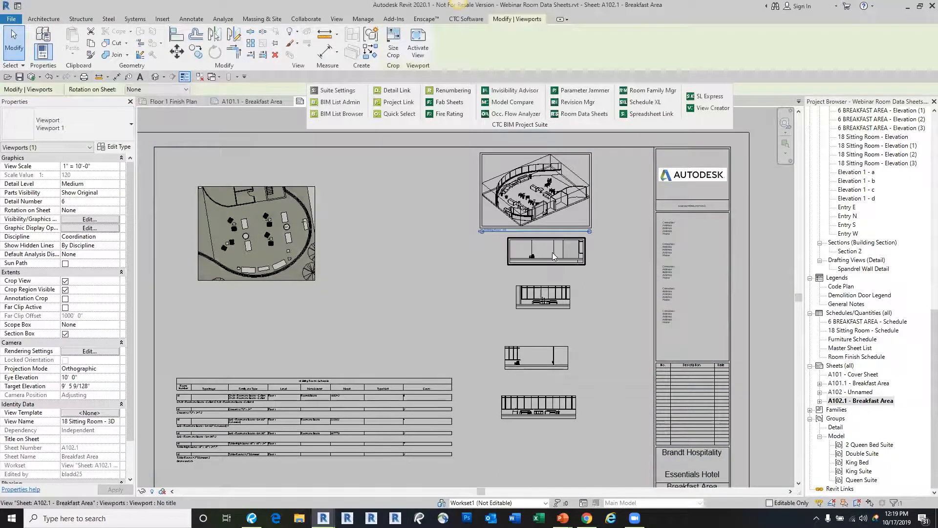
Set the viewport type of the upper two elevations in the column to Viewport 1.
left_click(543, 296)
left_click(547, 253, "ctrl")
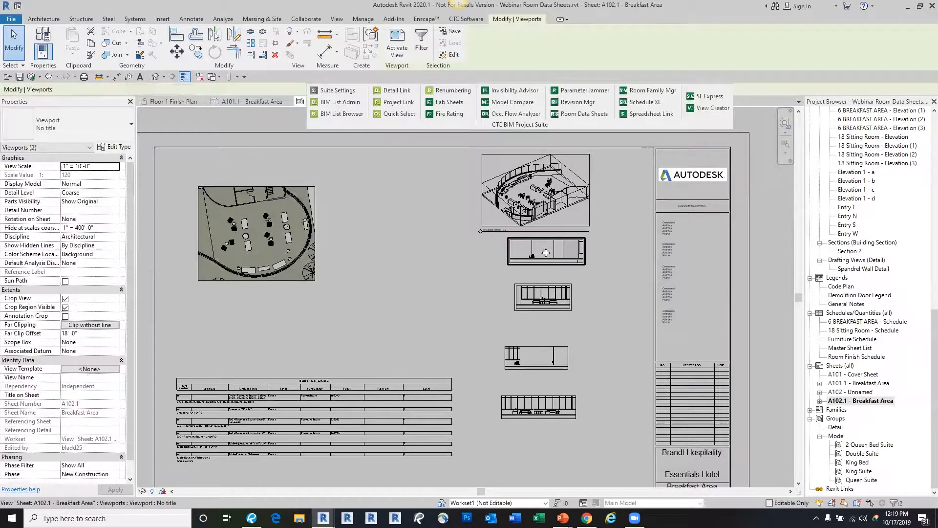
left_click(618, 292)
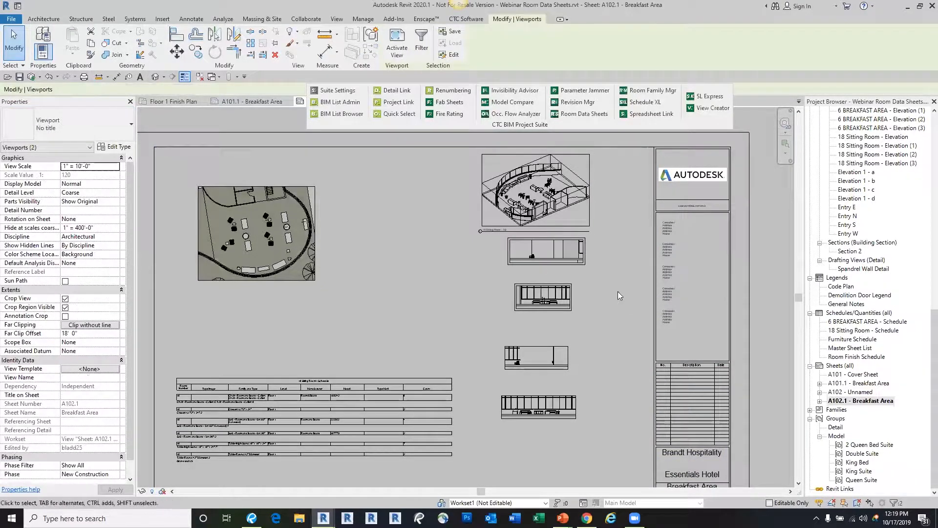
left_click(546, 297)
left_click(69, 124)
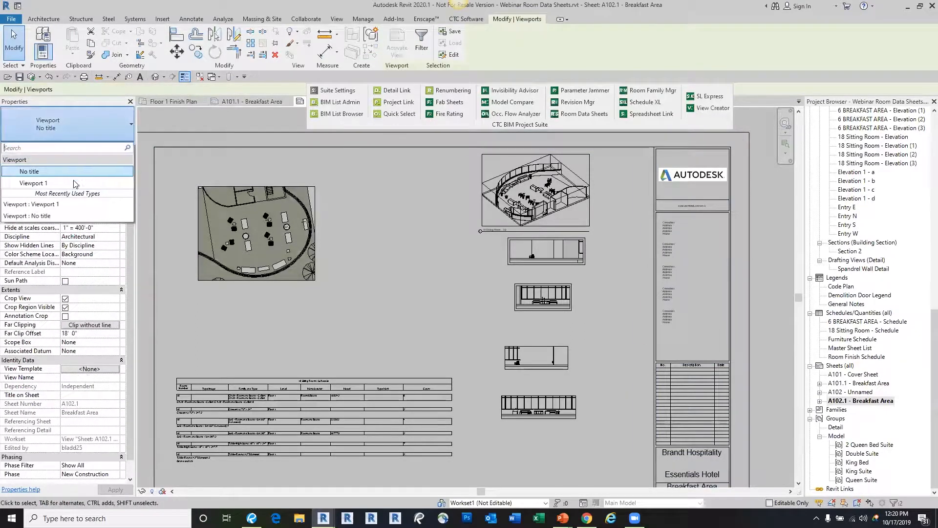
left_click(74, 183)
Set the viewport type of the lower two elevations to Viewport 1 and check the titles on the sheet.
left_click(545, 357)
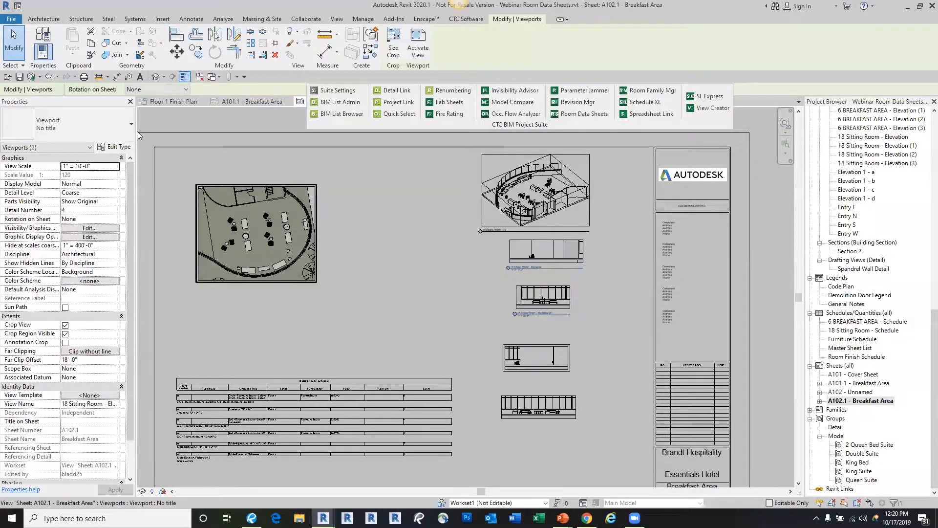
left_click(91, 127)
left_click(73, 184)
left_click(507, 403)
left_click(531, 409)
left_click(68, 125)
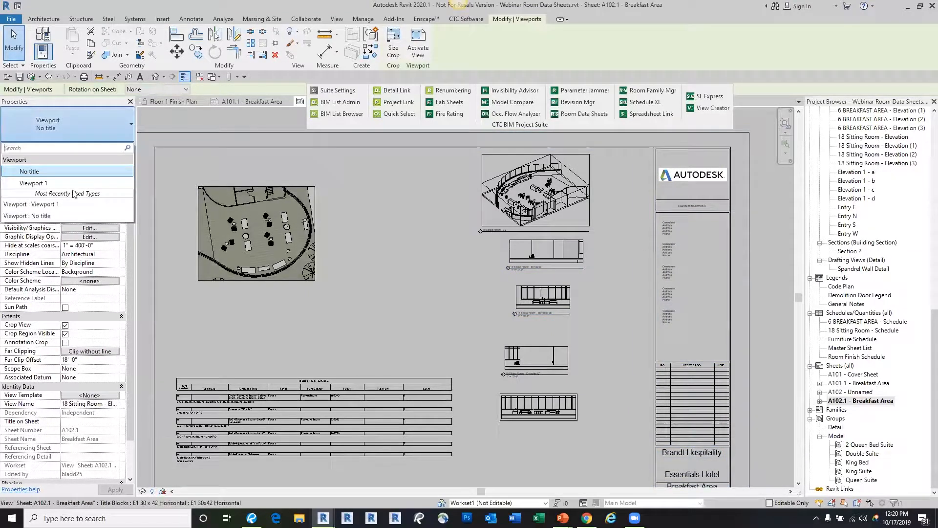
left_click(48, 186)
left_click(439, 221)
scroll(482, 272, "up", 3)
scroll(375, 248, "down", 3)
middle_click_drag(404, 310, 454, 332)
middle_click_drag(351, 307, 385, 284)
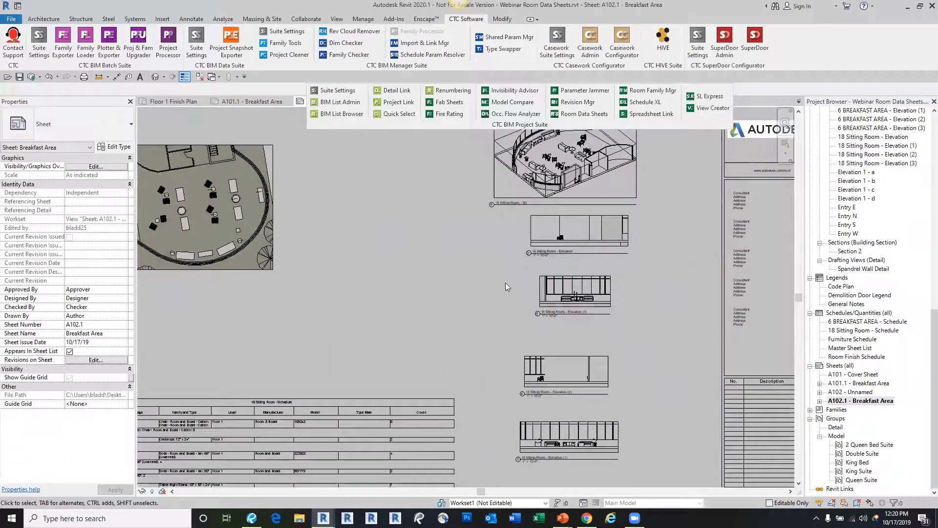
Open the Renumbering tool's detail number settings and enable automatic swapping of detail numbers.
scroll(506, 290, "up", 1)
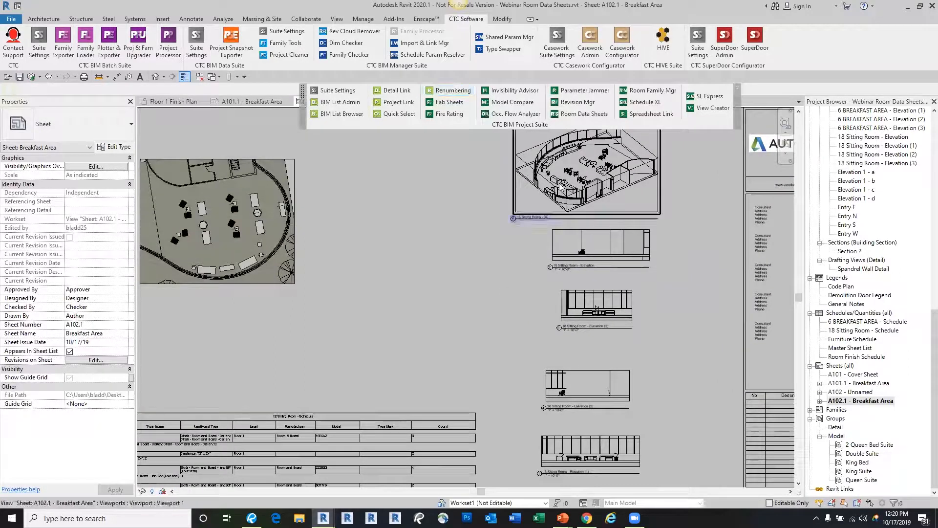
scroll(570, 470, "up", 4)
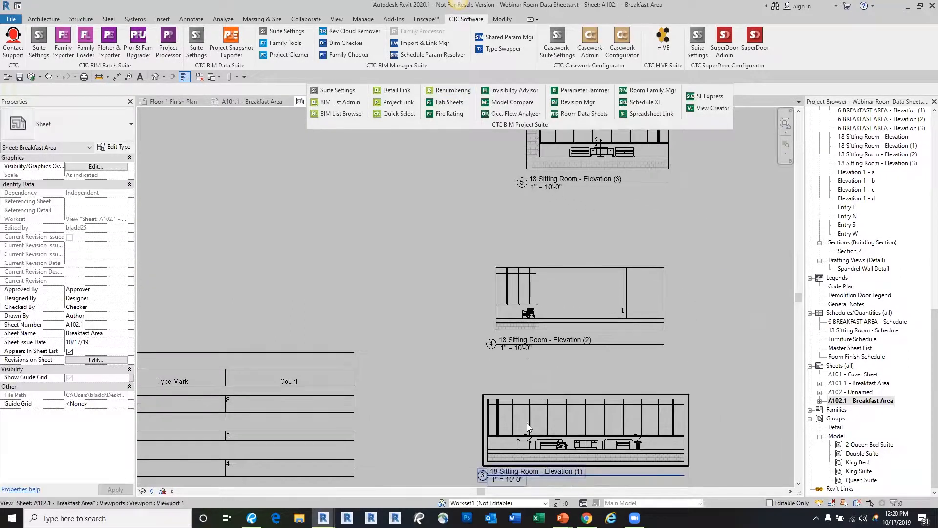
scroll(538, 321, "down", 1)
scroll(481, 212, "down", 1)
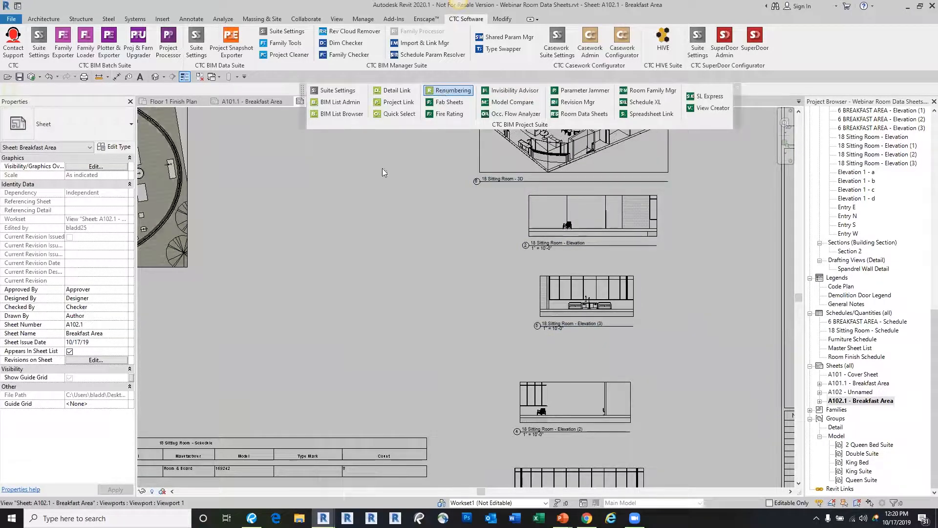
left_click(168, 63)
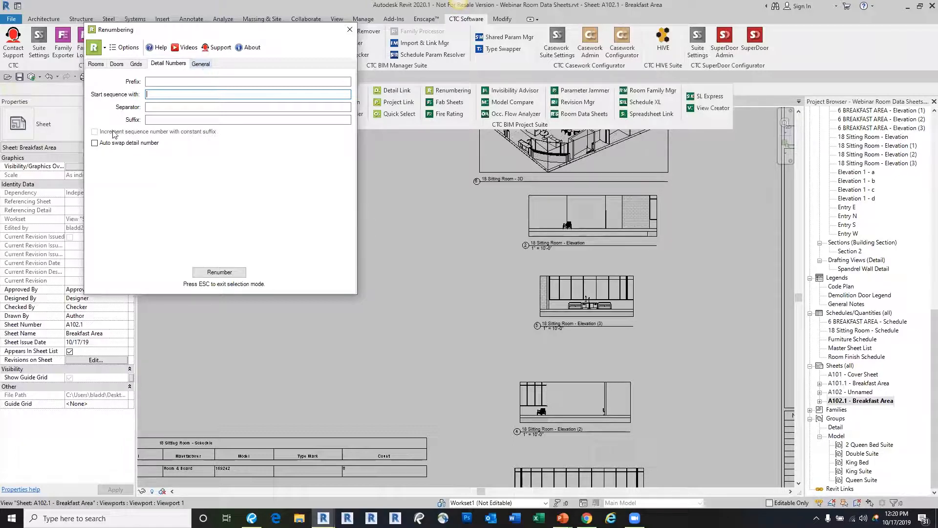
left_click(95, 145)
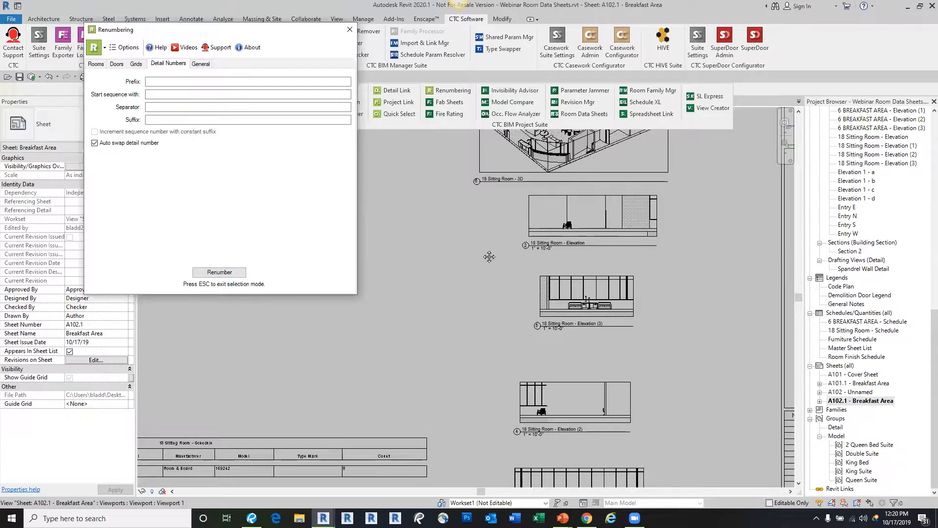
Set the detail number sequence to start with 1.
scroll(482, 259, "down", 4)
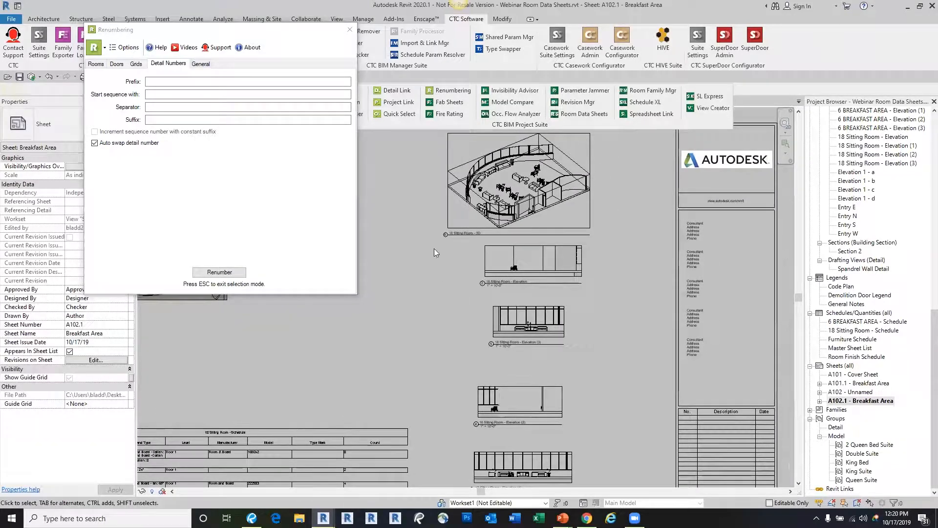
left_click(221, 272)
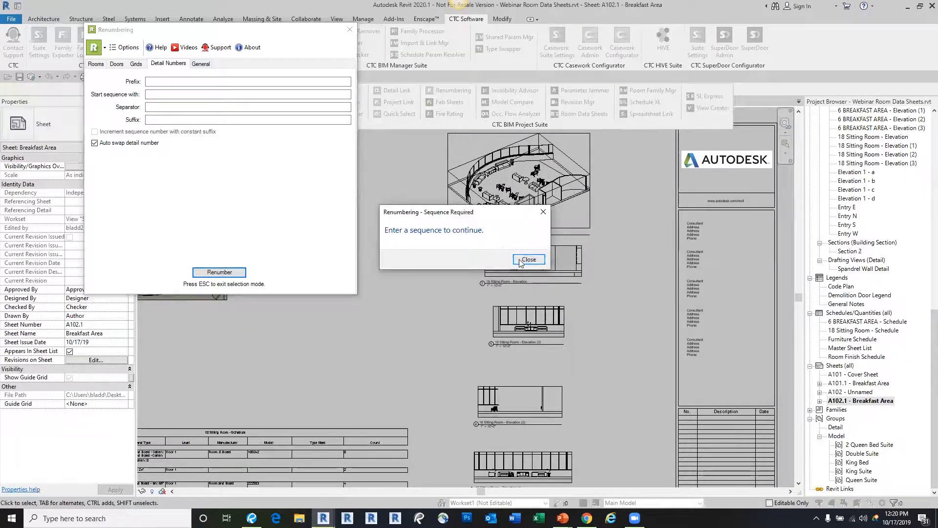
left_click(529, 259)
left_click(155, 94)
type("1")
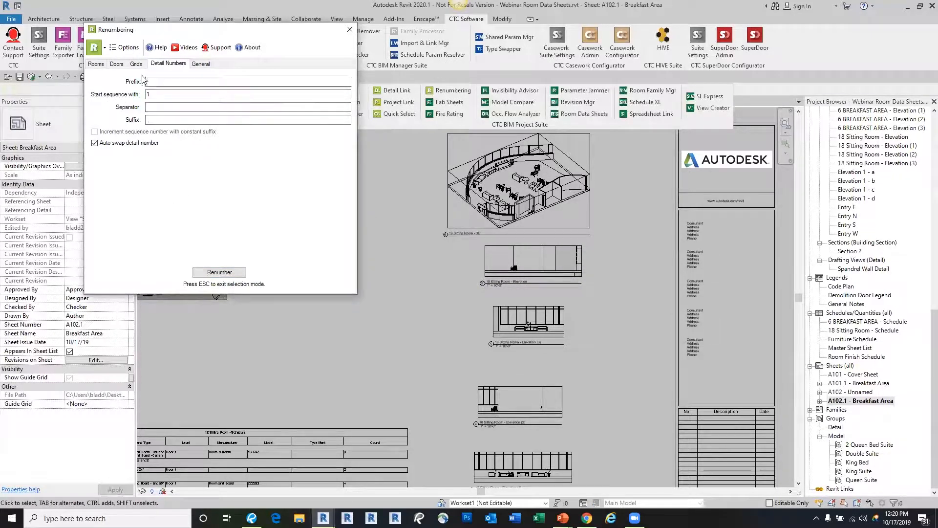
Start renumbering the viewports, making the 18 Sitting Room 3D view number 1 and the elevation directly below it number 2.
left_click(228, 274)
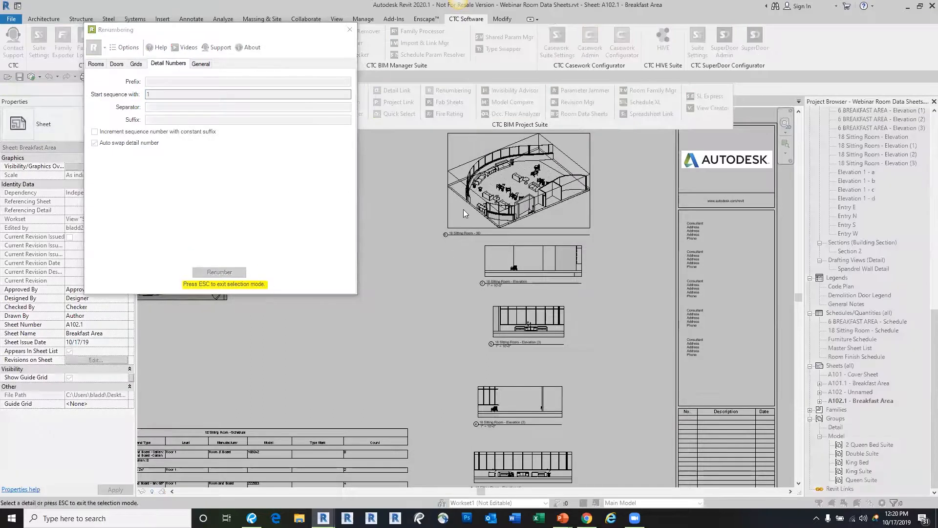
scroll(440, 235, "up", 3)
scroll(438, 237, "up", 2)
left_click(452, 228)
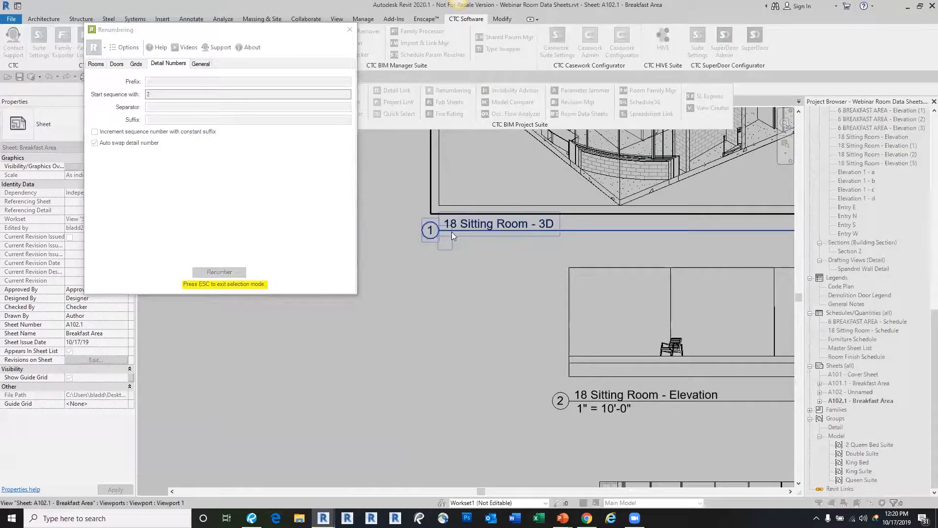
scroll(633, 403, "down", 1)
left_click(638, 396)
Continue the number sequence on the next two elevations down the column, end the renumbering and close the Renumbering tool.
middle_click_drag(672, 415, 476, 164)
left_click(430, 310)
middle_click_drag(395, 350, 480, 189)
left_click(480, 374)
middle_click_drag(480, 374, 495, 168)
scroll(411, 313, "down", 3)
middle_click_drag(389, 169, 454, 298)
scroll(503, 321, "down", 2)
middle_click_drag(457, 224, 568, 314)
key("Escape")
left_click(351, 31)
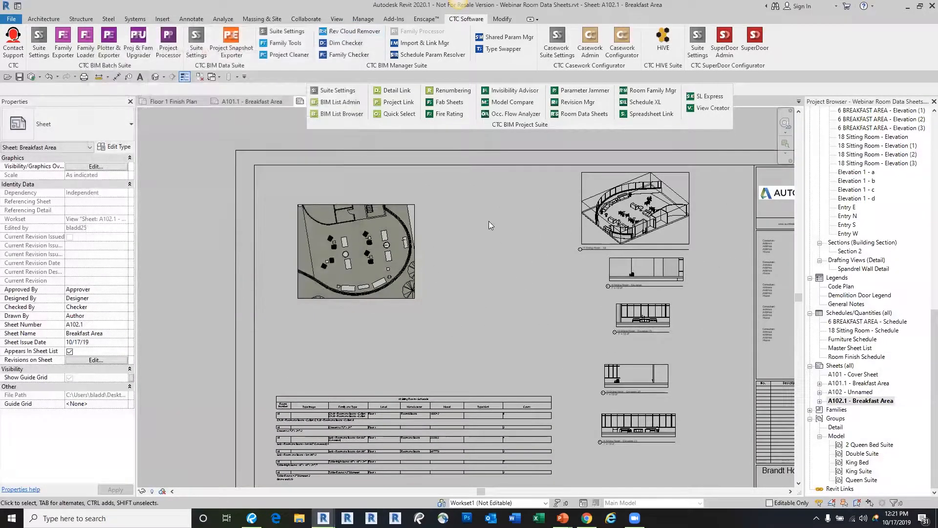
scroll(489, 221, "down", 1)
middle_click_drag(524, 303, 444, 263)
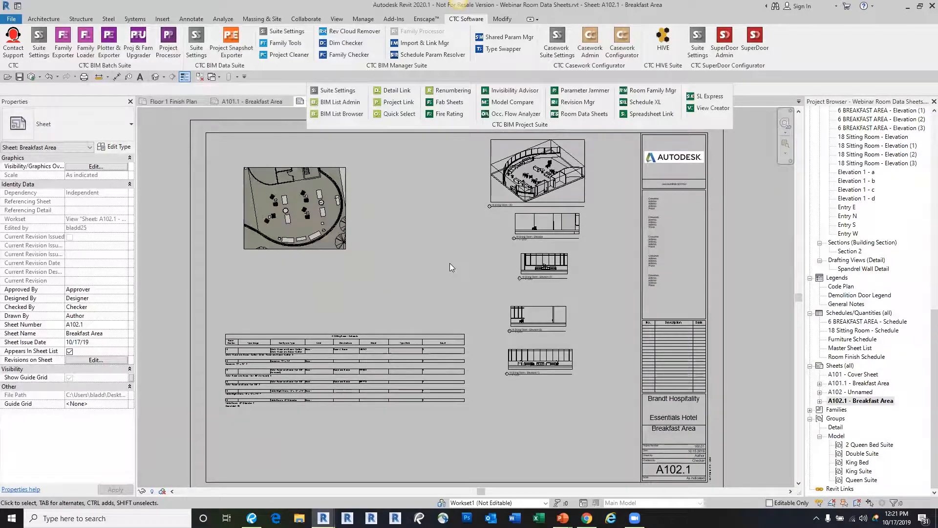